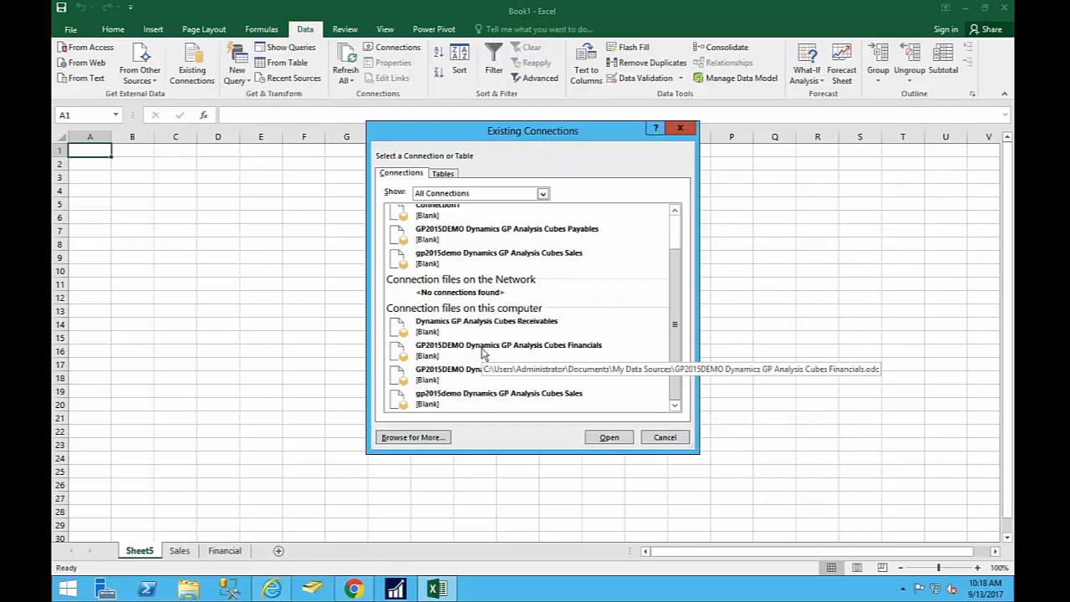
Import the gp2015demo Dynamics GP Analysis Cubes Sales connection as a PivotTable report at cell A1 of the existing worksheet.
{"action": "left_click", "coordinate": [510, 396]}
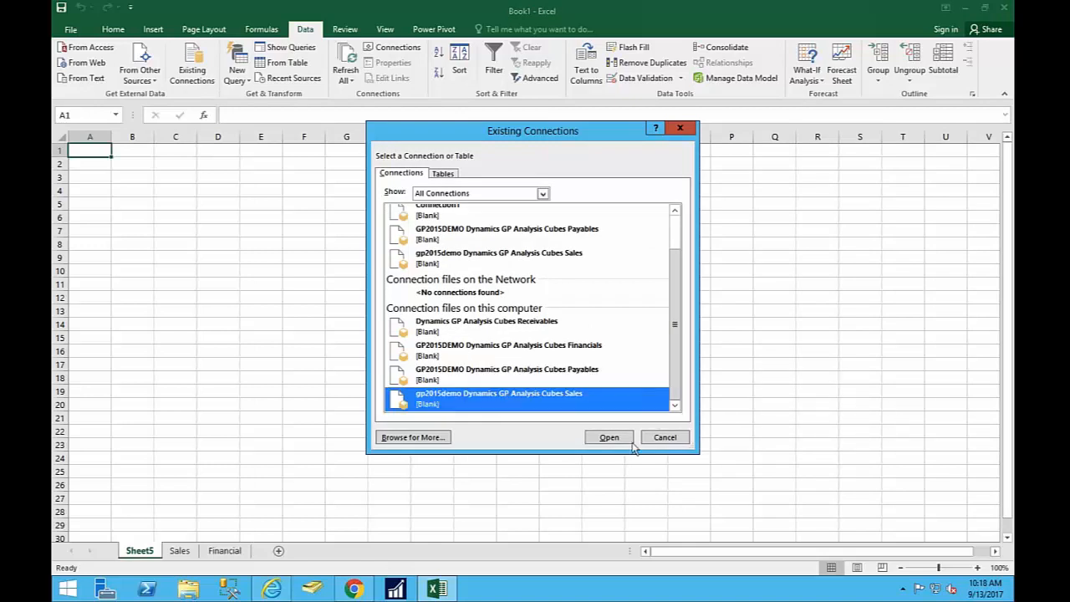
{"action": "left_click", "coordinate": [624, 440]}
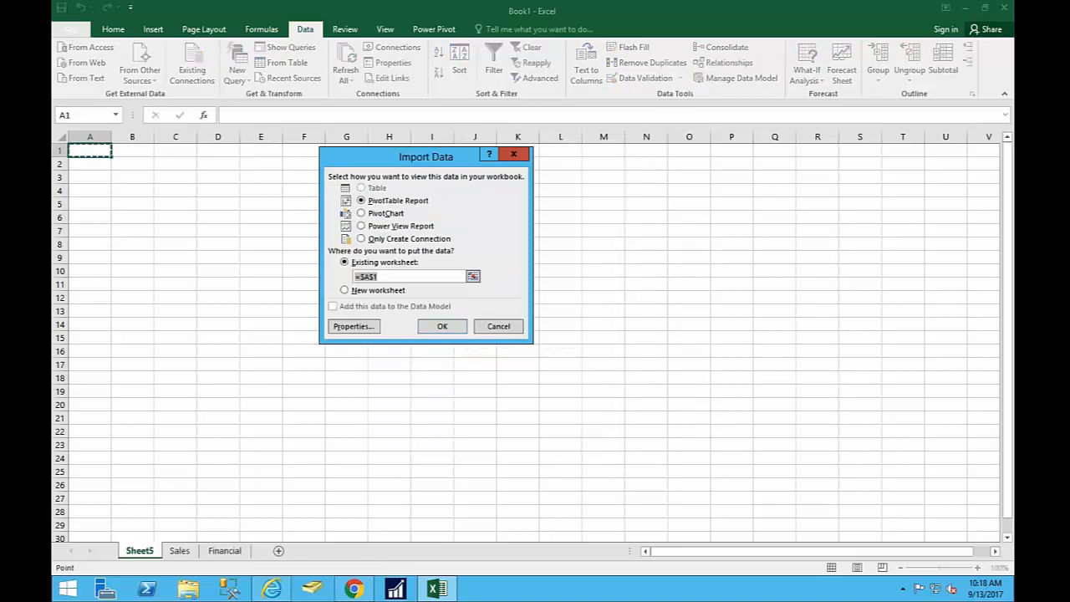
{"action": "left_click", "coordinate": [440, 326]}
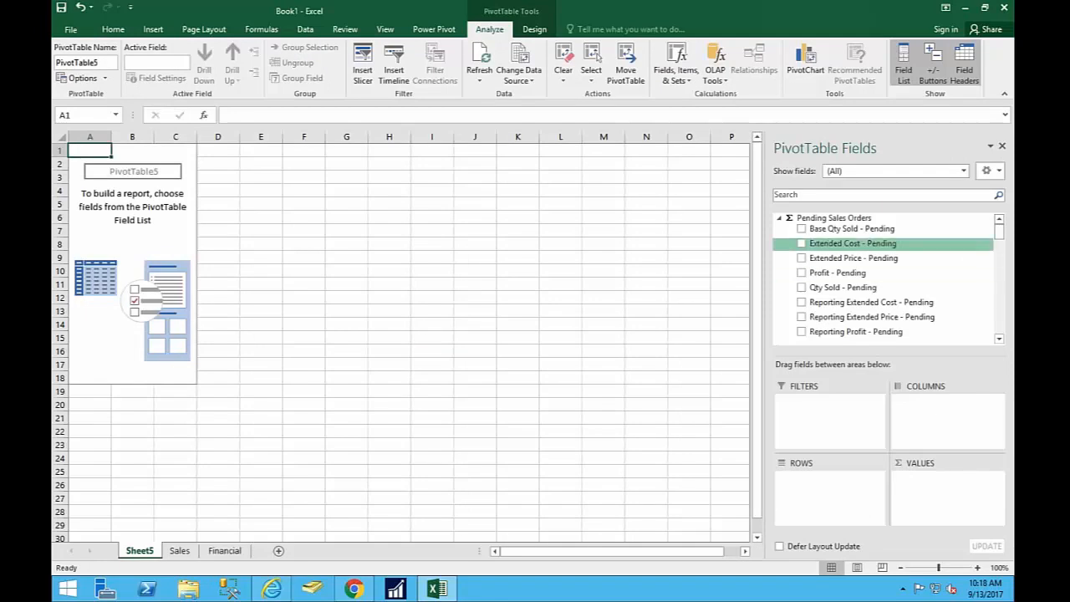
Collapse all measure and dimension groups in the PivotTable field list, from Pending Sales Orders through Sales Detail.
{"action": "left_click", "coordinate": [778, 219]}
{"action": "left_click", "coordinate": [779, 238]}
{"action": "left_click", "coordinate": [780, 259]}
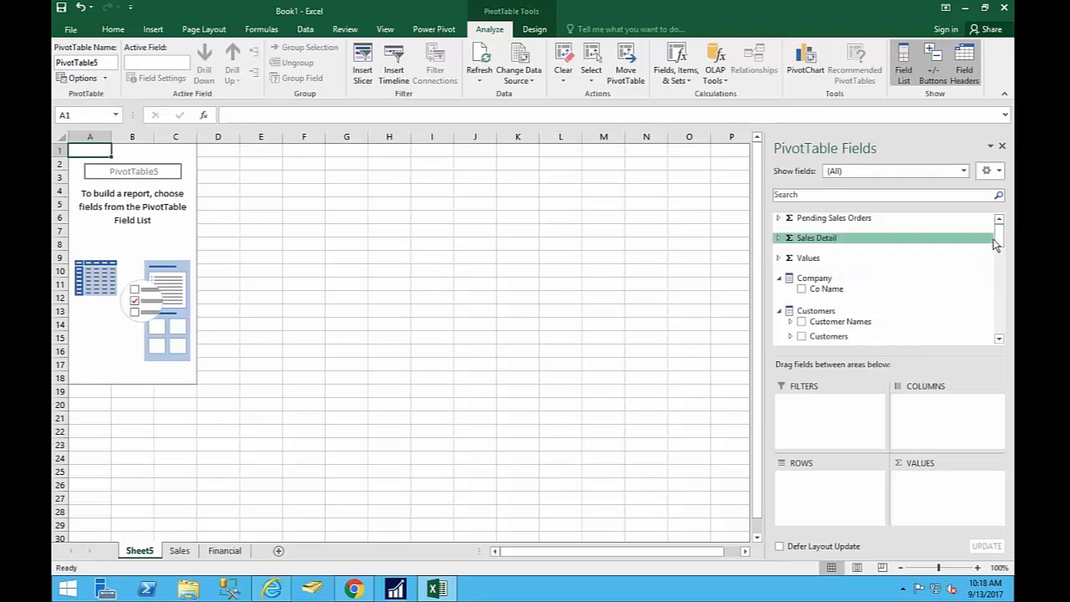
{"action": "left_click", "coordinate": [779, 279]}
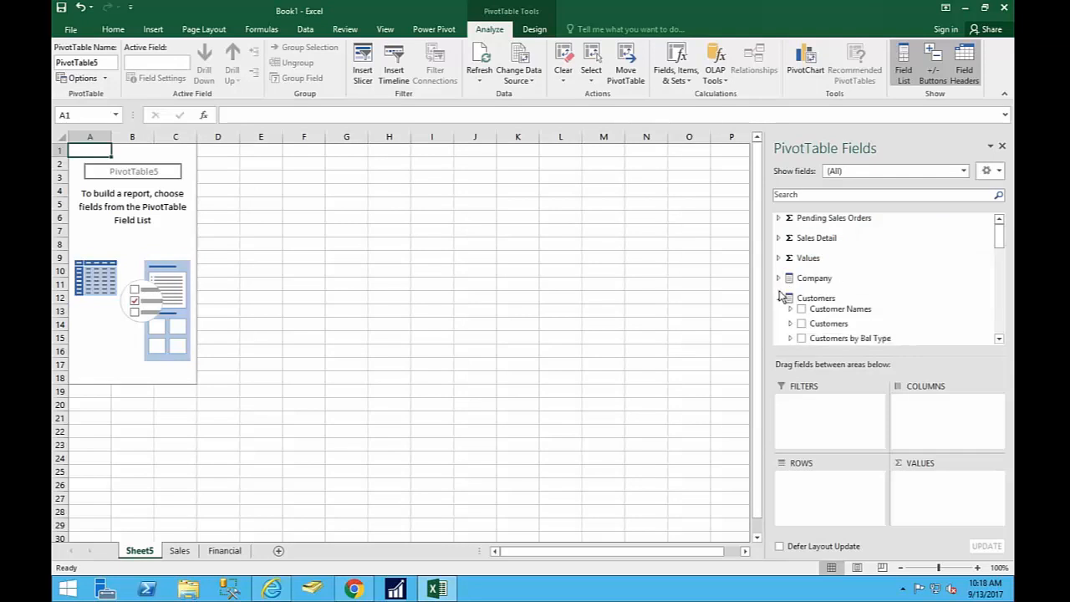
{"action": "left_click", "coordinate": [780, 299]}
{"action": "scroll", "coordinate": [828, 311], "scroll_direction": "down", "scroll_amount": 2}
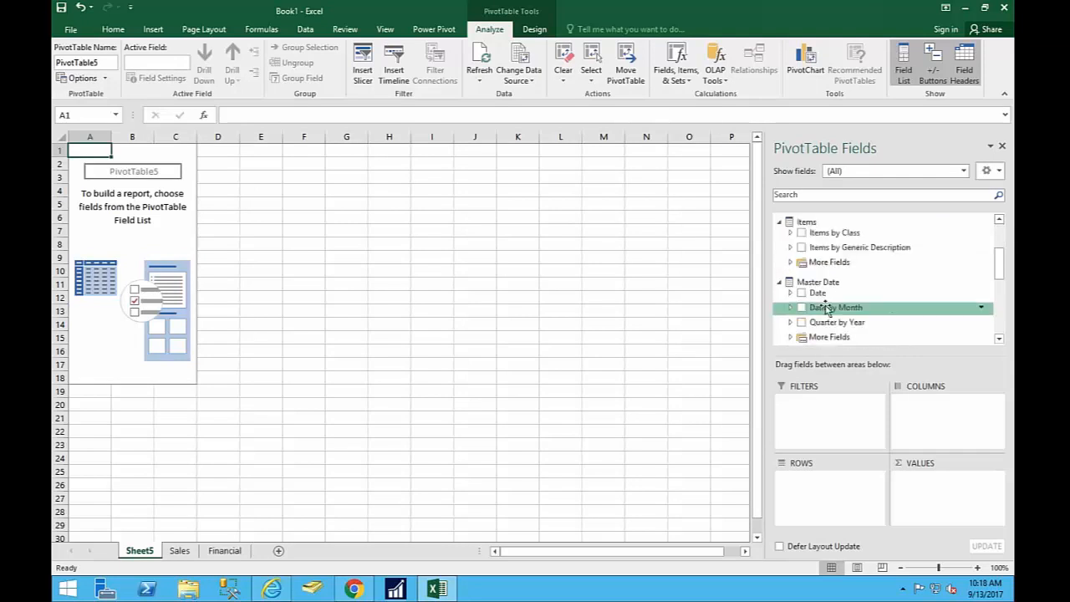
{"action": "left_click", "coordinate": [779, 222]}
{"action": "left_click", "coordinate": [779, 242]}
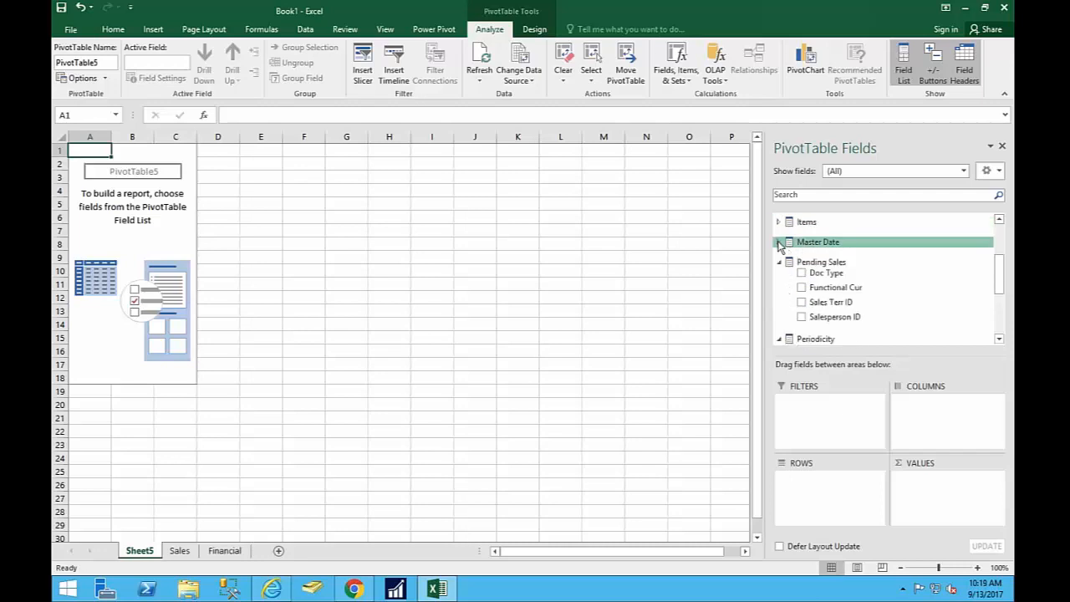
{"action": "left_click", "coordinate": [779, 263]}
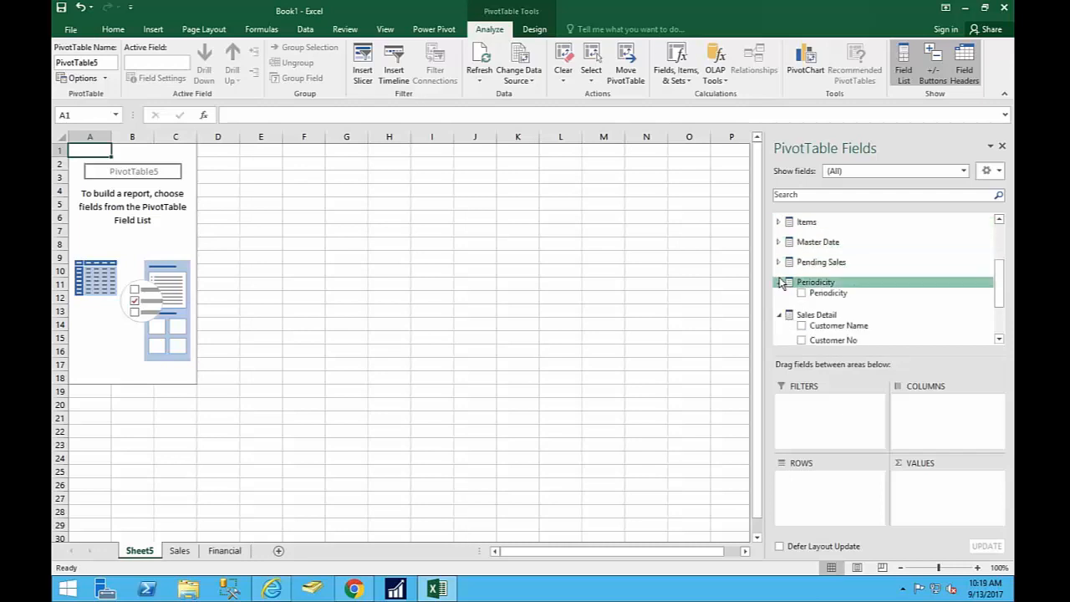
{"action": "left_click", "coordinate": [779, 282]}
{"action": "left_click", "coordinate": [779, 302]}
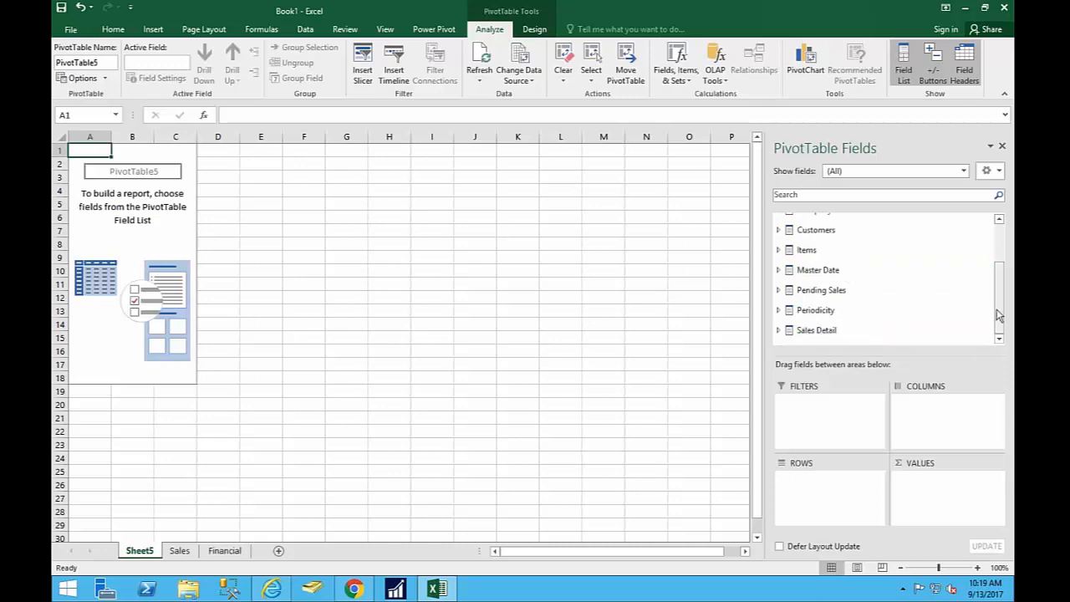
Add the Sales Detail measures Extended Cost, Extended Price, Profit and Qty Sold to the PivotTable values.
{"action": "left_click_drag", "start_coordinate": [999, 314], "coordinate": [989, 260]}
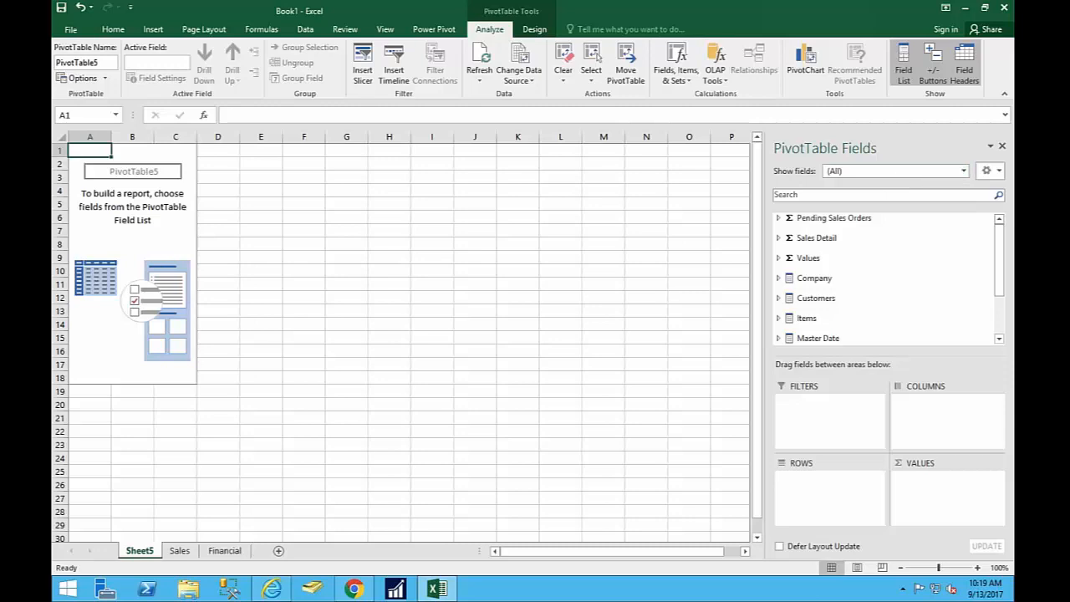
{"action": "left_click", "coordinate": [786, 237]}
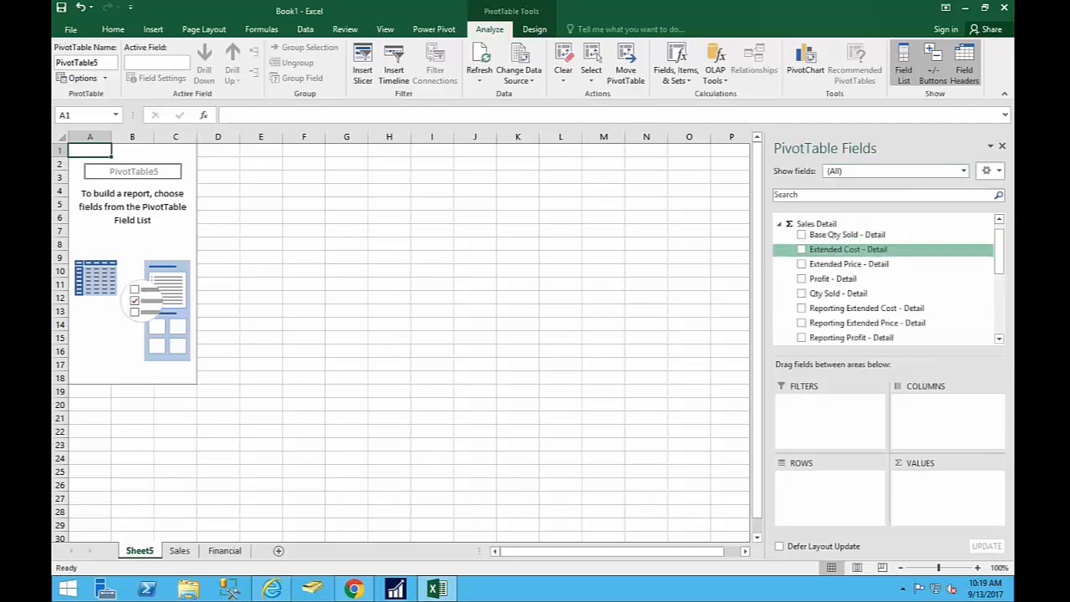
{"action": "scroll", "coordinate": [916, 243], "scroll_direction": "down", "scroll_amount": 1}
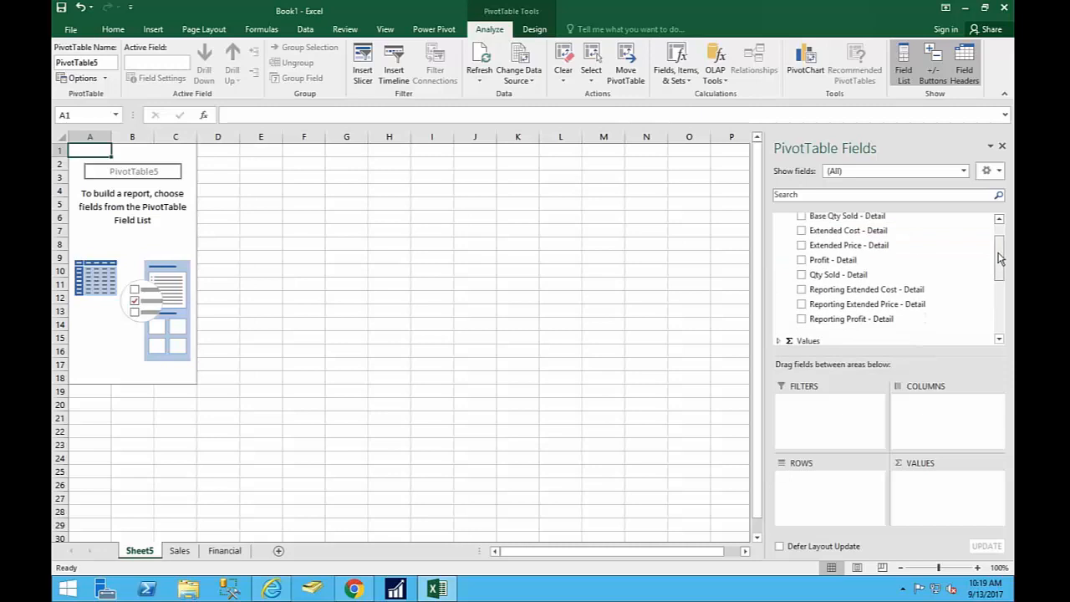
{"action": "left_click", "coordinate": [801, 230]}
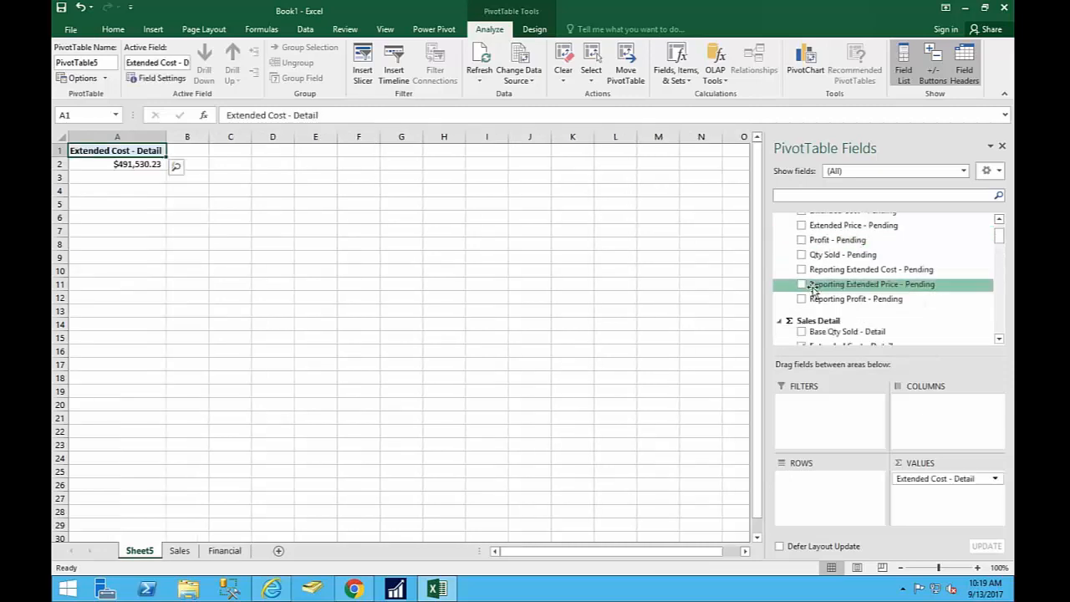
{"action": "scroll", "coordinate": [808, 331], "scroll_direction": "down", "scroll_amount": 2}
{"action": "left_click", "coordinate": [801, 264]}
{"action": "left_click", "coordinate": [801, 280]}
{"action": "left_click", "coordinate": [801, 295]}
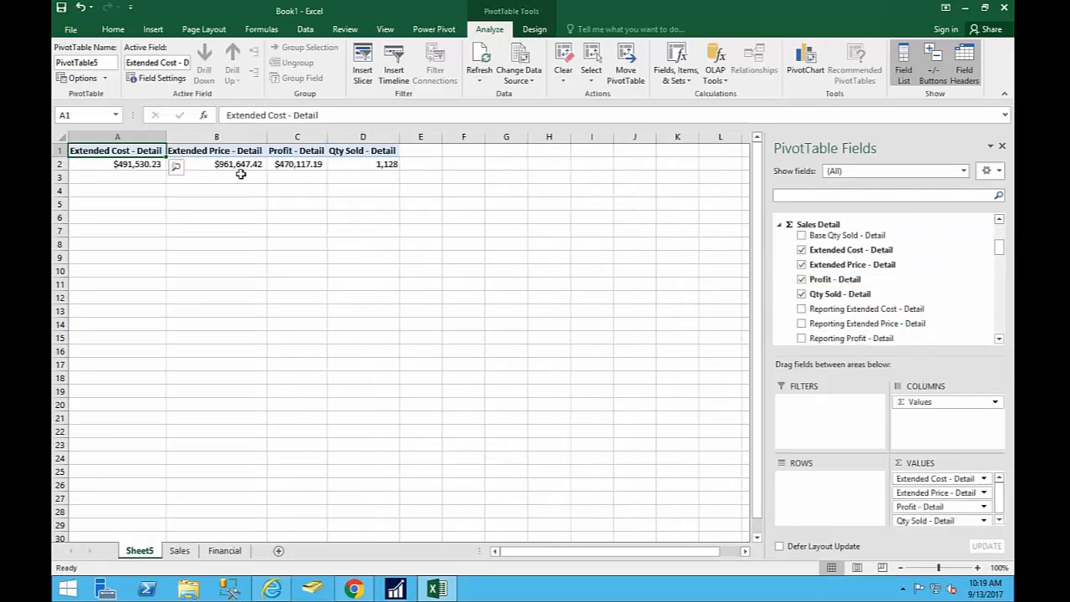
Reorder the PivotTable values so that Extended Price - Detail comes before Extended Cost - Detail.
{"action": "left_click_drag", "start_coordinate": [954, 494], "coordinate": [955, 478]}
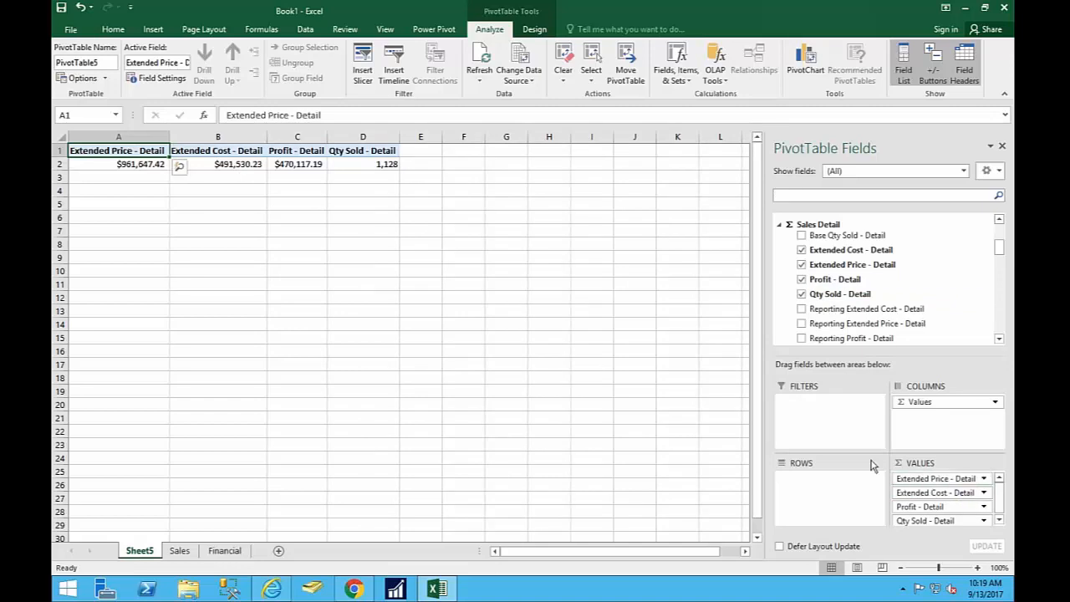
{"action": "left_click", "coordinate": [134, 269]}
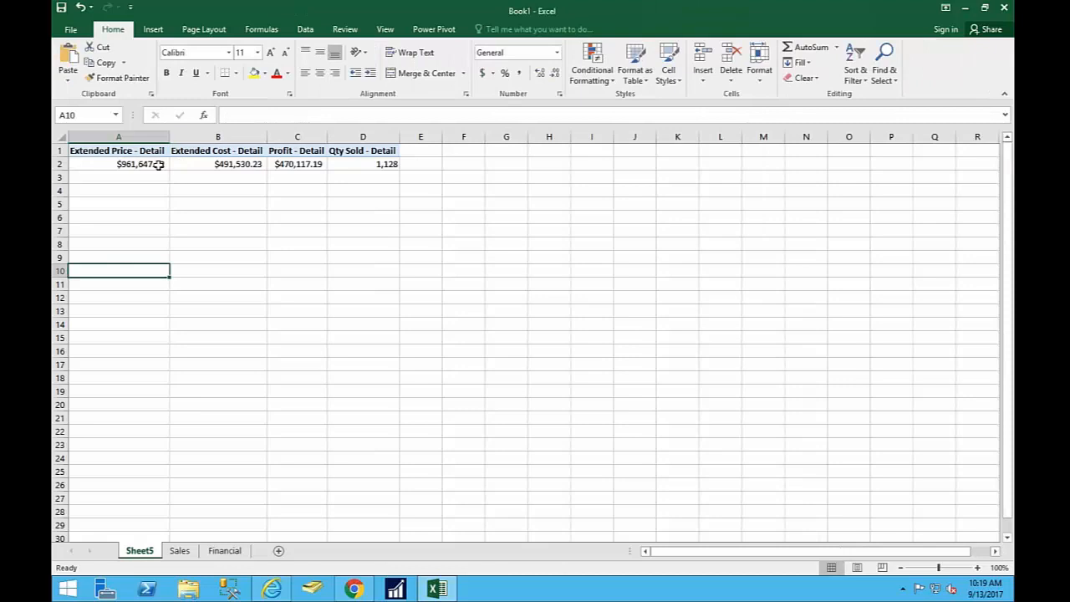
{"action": "left_click", "coordinate": [284, 164]}
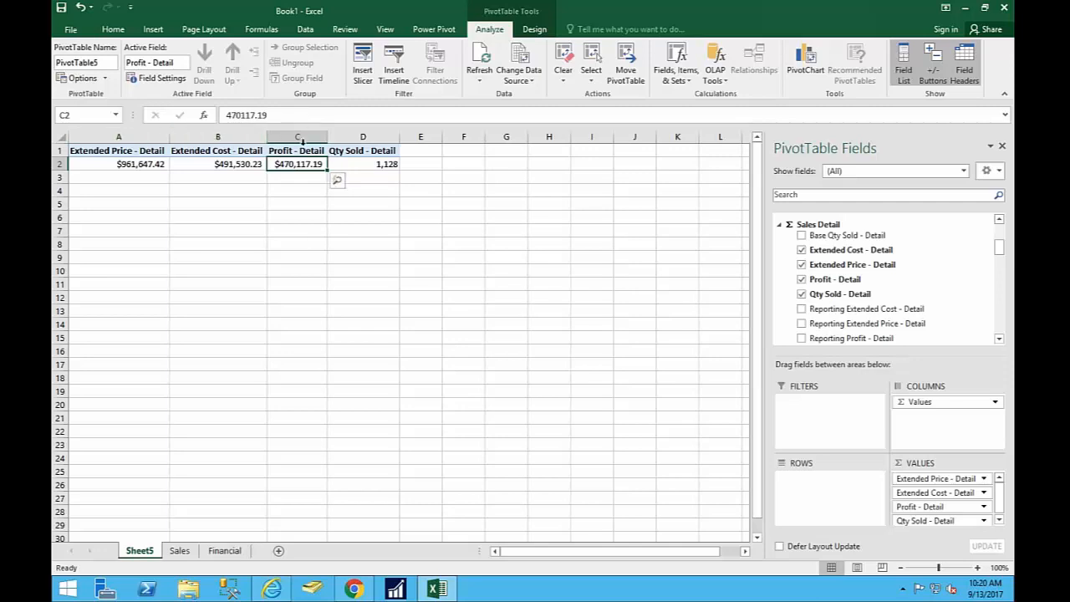
Break the sales measures down by territory by adding Customers by Sales Terr to the PivotTable rows.
{"action": "left_click", "coordinate": [779, 225]}
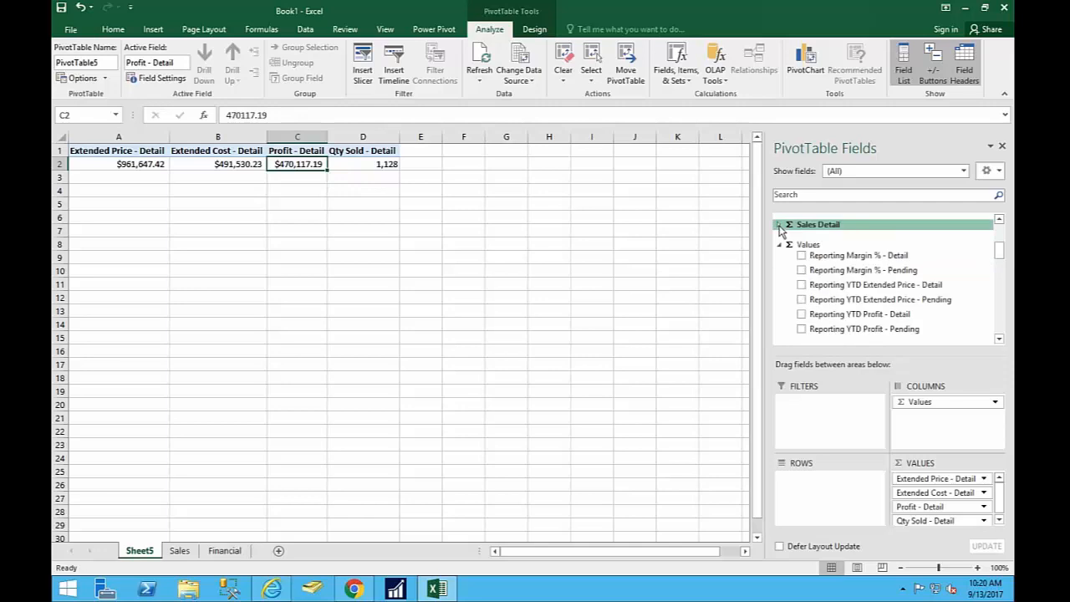
{"action": "left_click", "coordinate": [780, 245]}
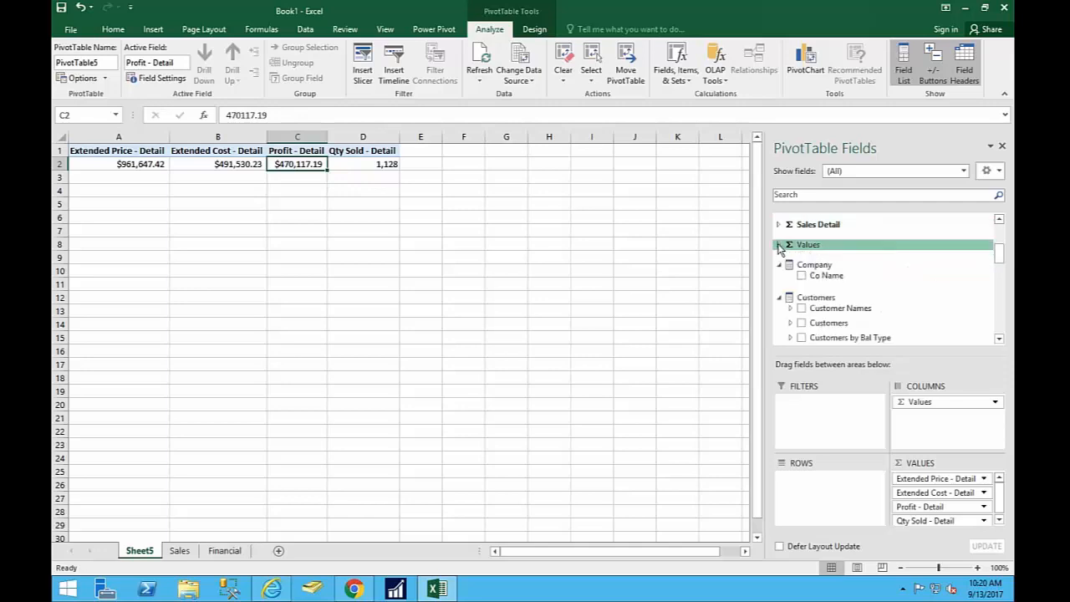
{"action": "left_click", "coordinate": [779, 298]}
{"action": "scroll", "coordinate": [780, 300], "scroll_direction": "down", "scroll_amount": 2}
{"action": "left_click", "coordinate": [779, 254]}
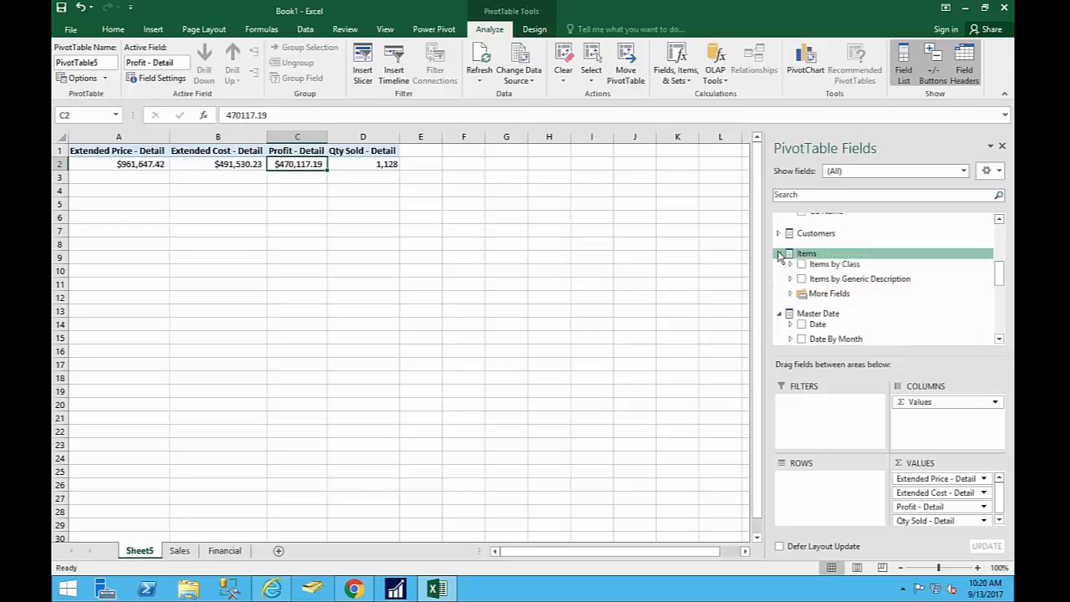
{"action": "scroll", "coordinate": [781, 301], "scroll_direction": "up", "scroll_amount": 2}
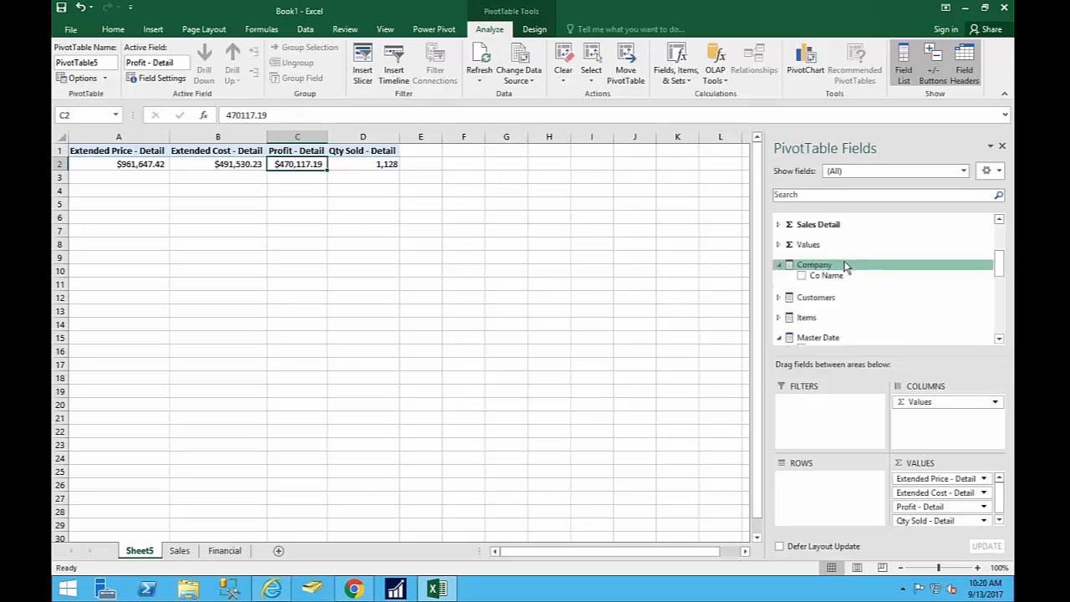
{"action": "left_click", "coordinate": [779, 298]}
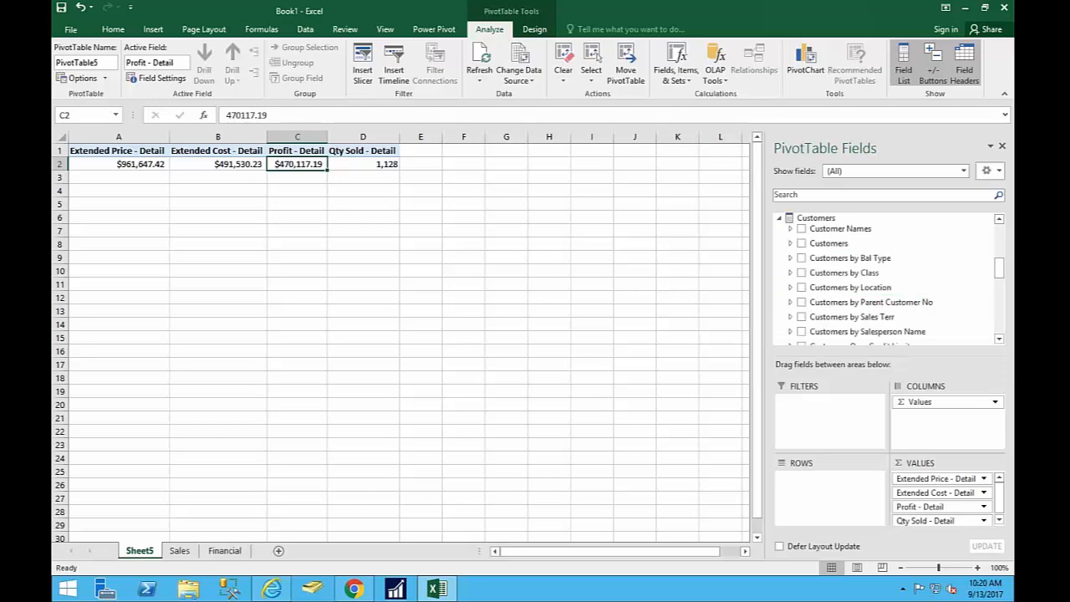
{"action": "left_click", "coordinate": [801, 317]}
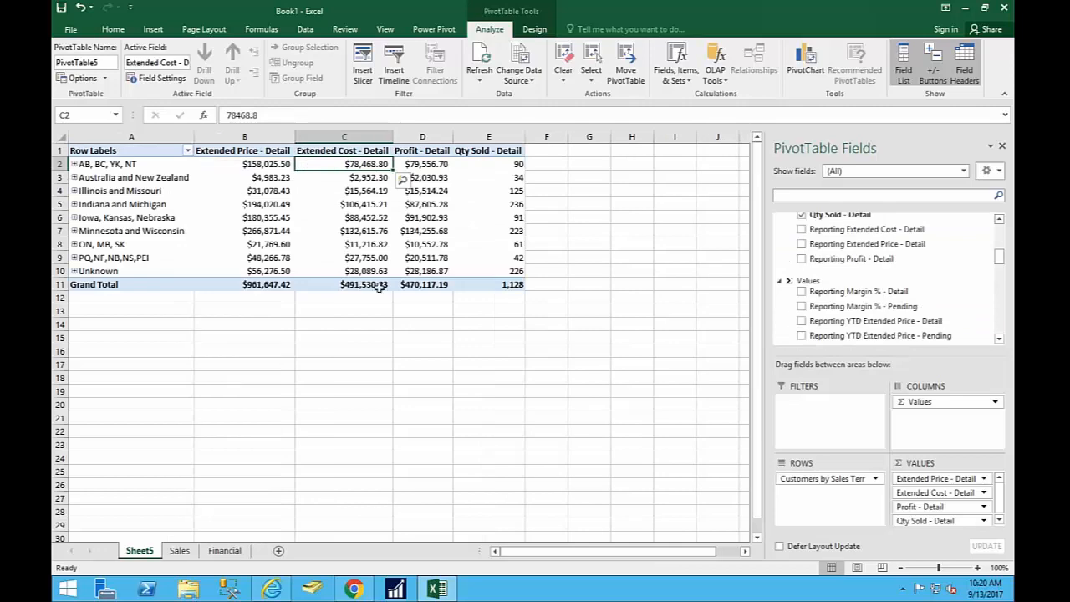
Drill down the Illinois and Missouri territory to its sales manager and salesperson levels to examine the sales figures.
{"action": "left_click", "coordinate": [262, 285]}
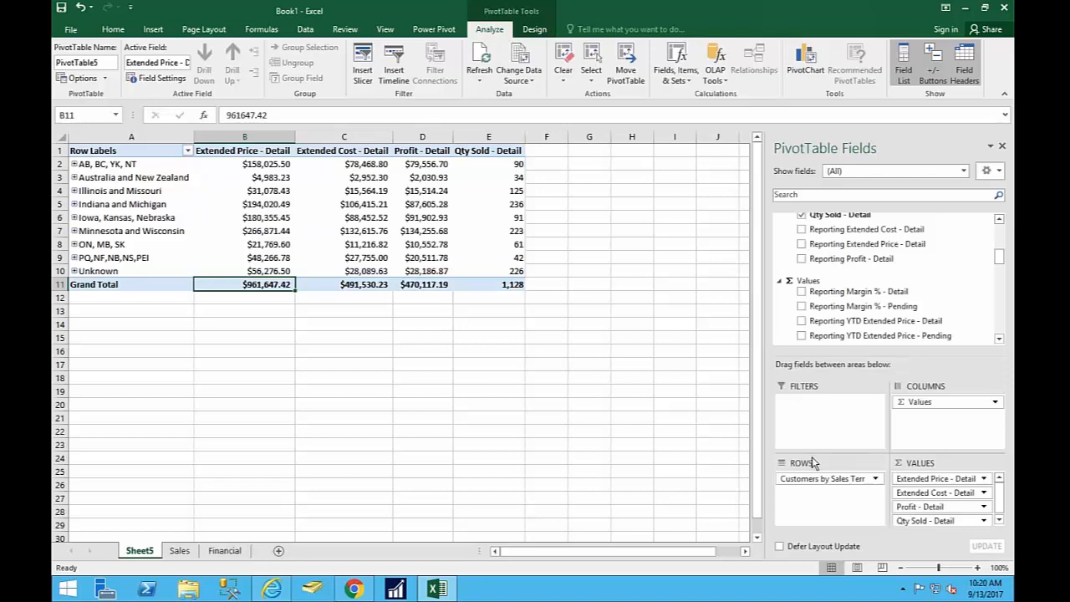
{"action": "left_click", "coordinate": [74, 191]}
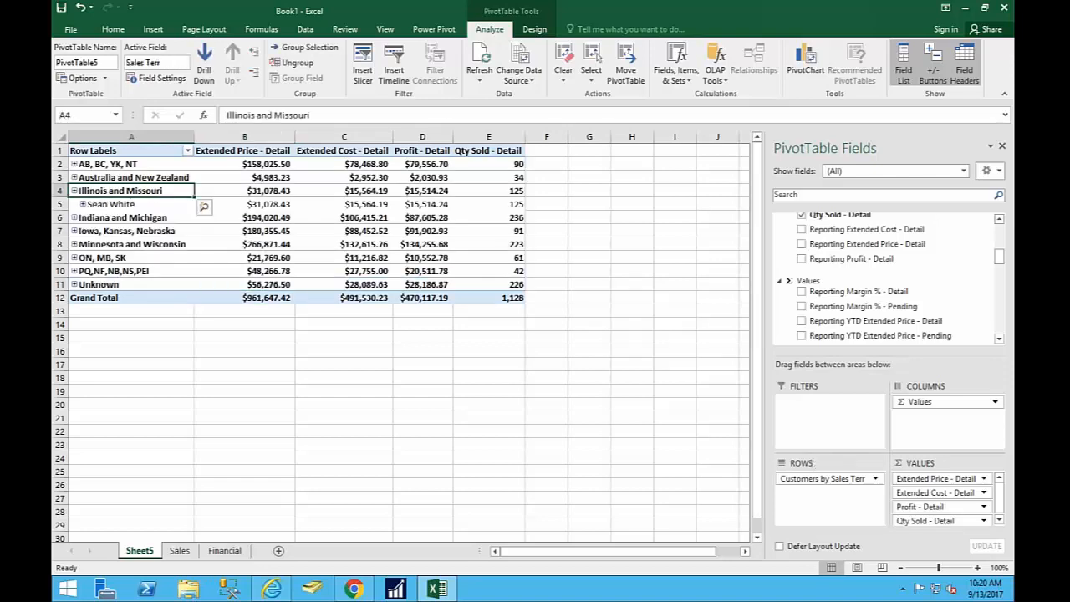
{"action": "left_click", "coordinate": [83, 204]}
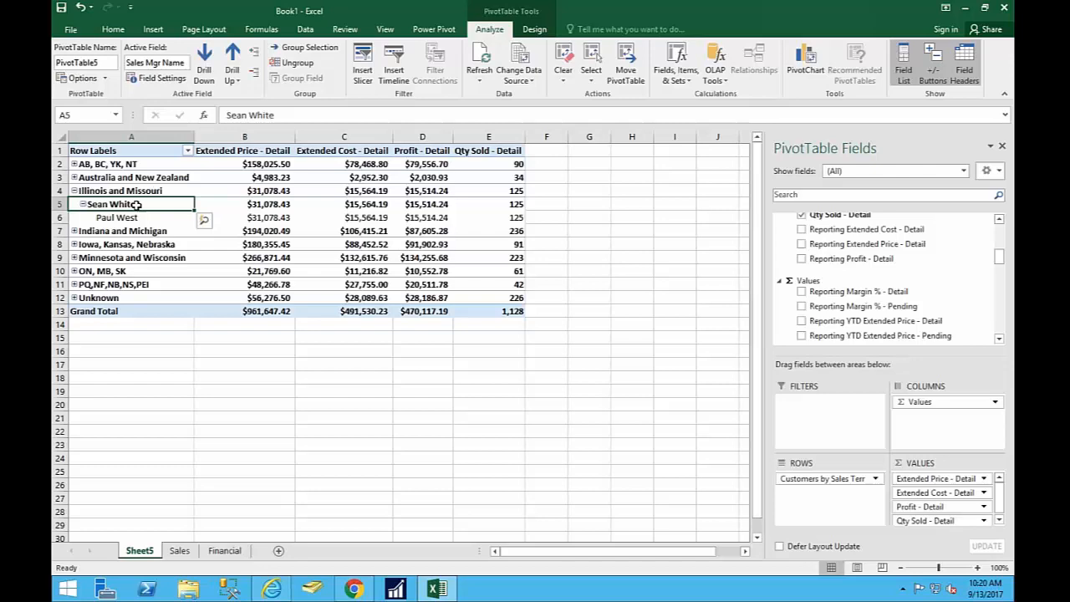
{"action": "left_click", "coordinate": [73, 191]}
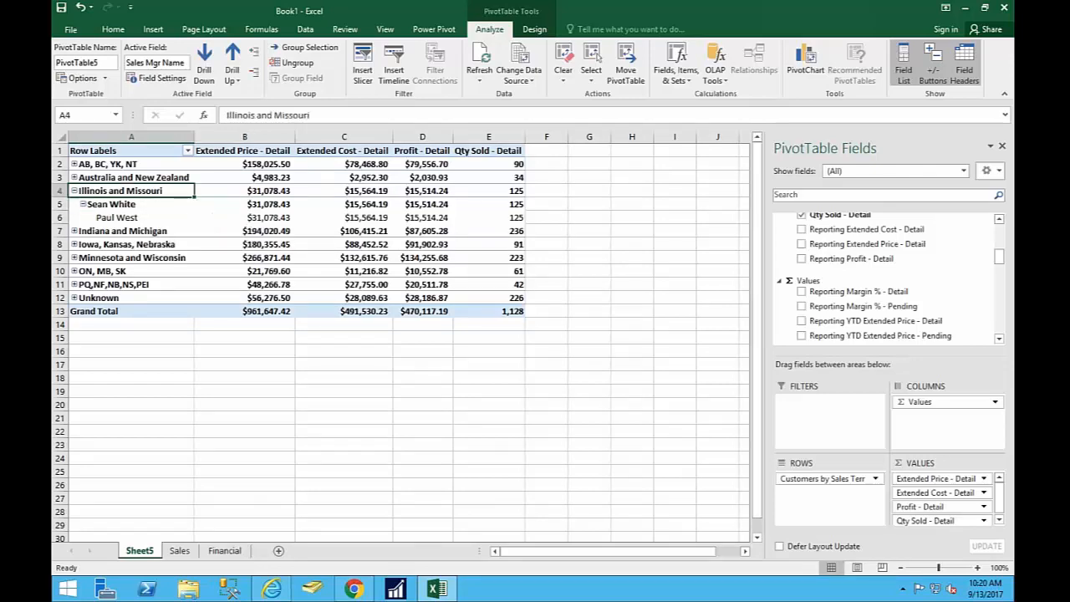
Replace the Customers by Sales Terr row field with Customer Name from the additional Customers fields.
{"action": "left_click_drag", "start_coordinate": [828, 478], "coordinate": [598, 56]}
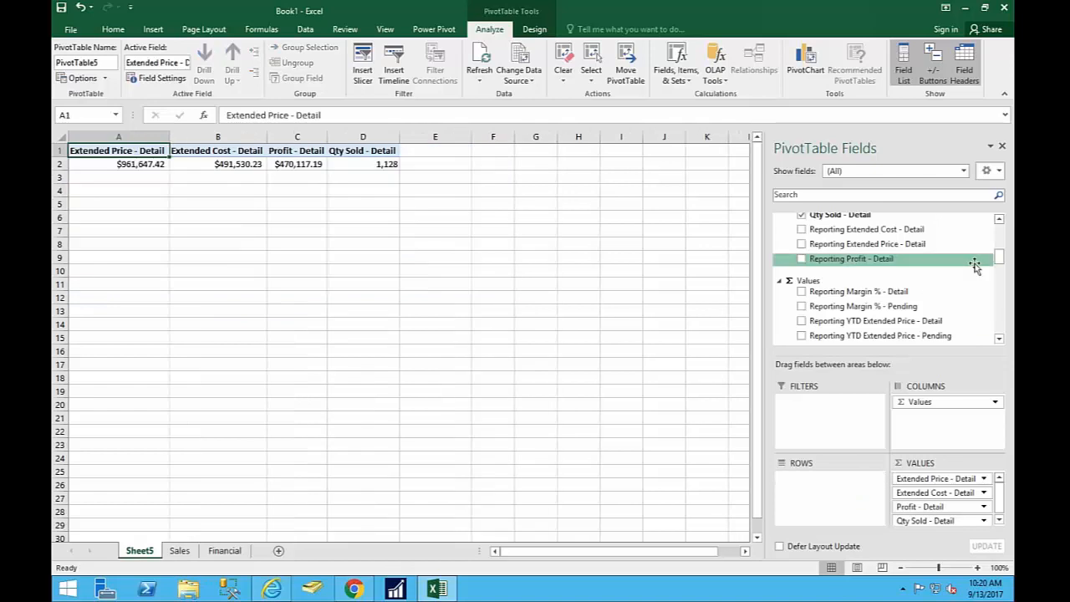
{"action": "left_click_drag", "start_coordinate": [1000, 256], "coordinate": [1002, 288]}
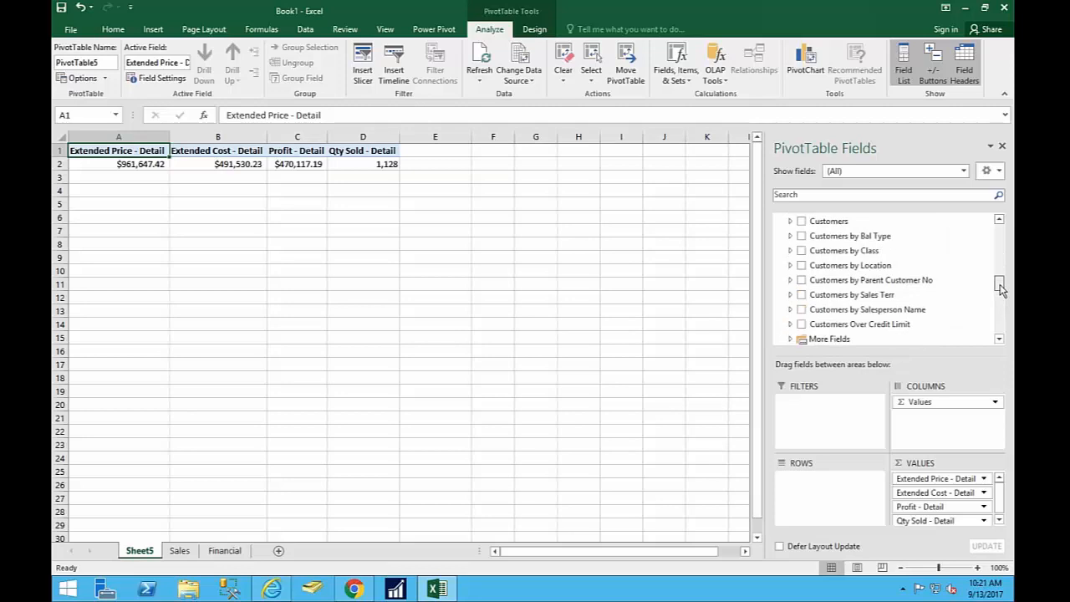
{"action": "left_click_drag", "start_coordinate": [1002, 288], "coordinate": [1002, 296]}
{"action": "left_click", "coordinate": [793, 273]}
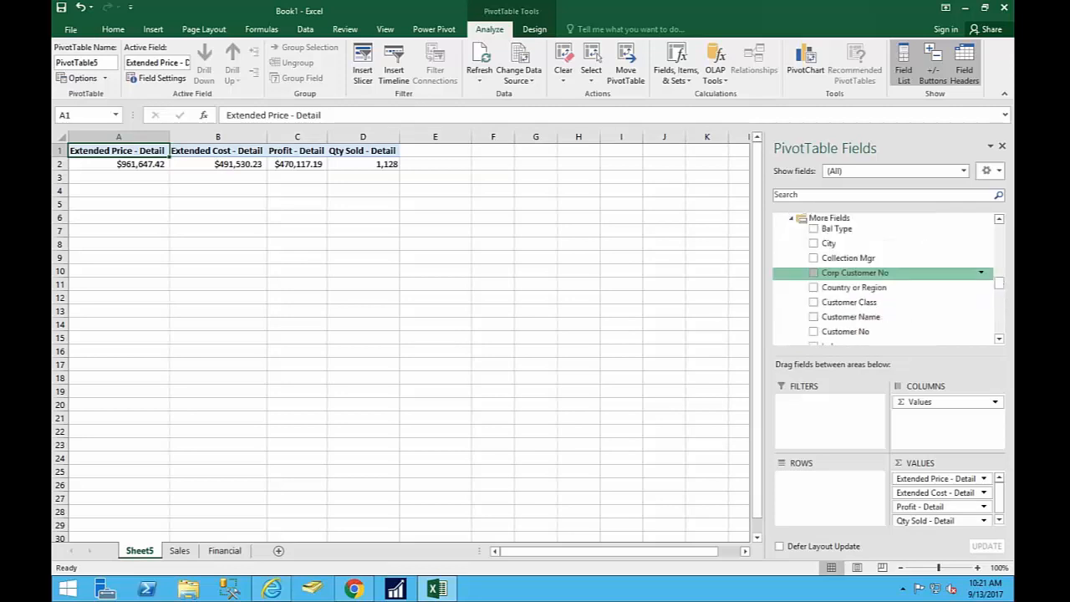
{"action": "left_click", "coordinate": [814, 317]}
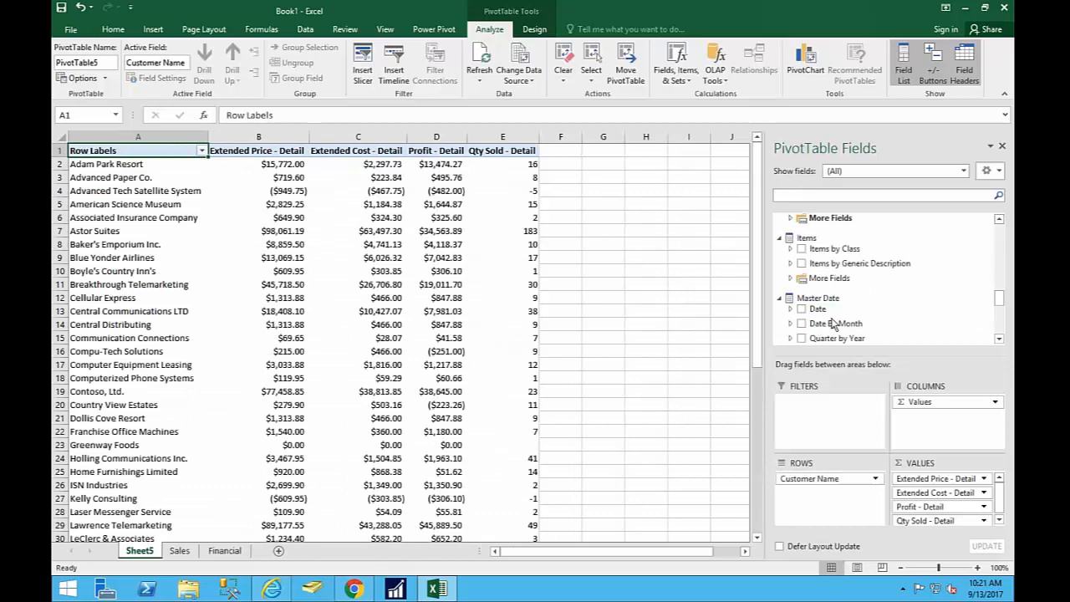
Sort the customers by Profit - Detail from largest to smallest.
{"action": "left_click", "coordinate": [439, 163]}
{"action": "right_click", "coordinate": [439, 164]}
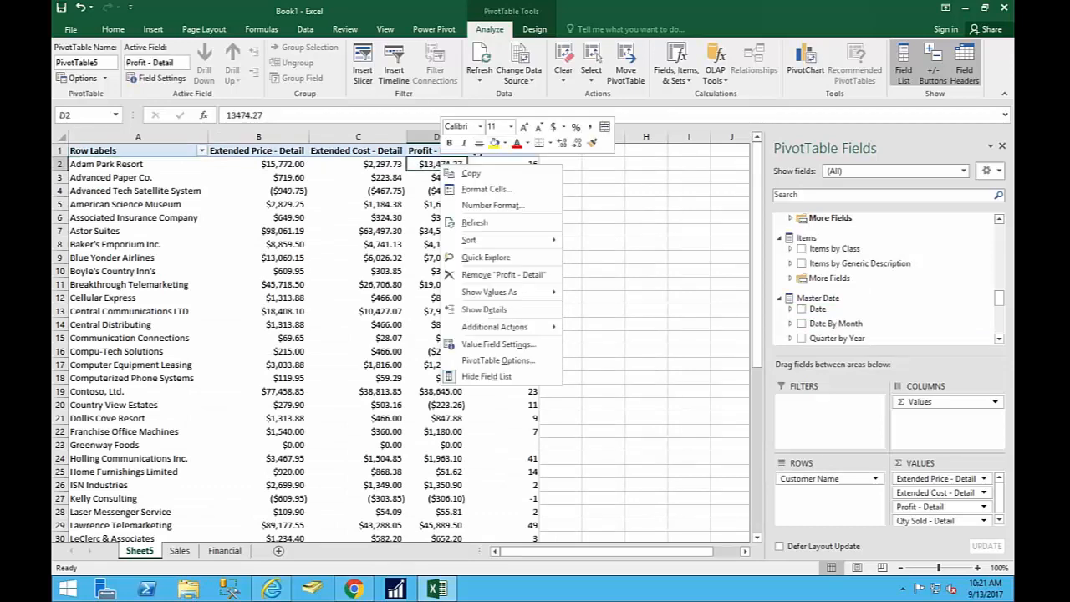
{"action": "mouse_move", "coordinate": [491, 242]}
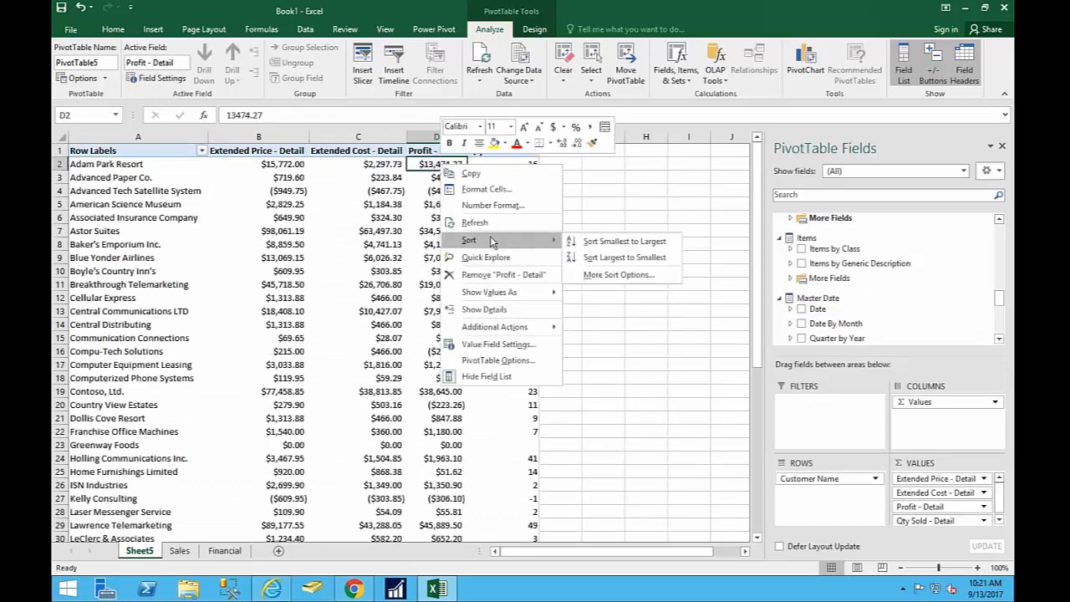
{"action": "left_click", "coordinate": [623, 258]}
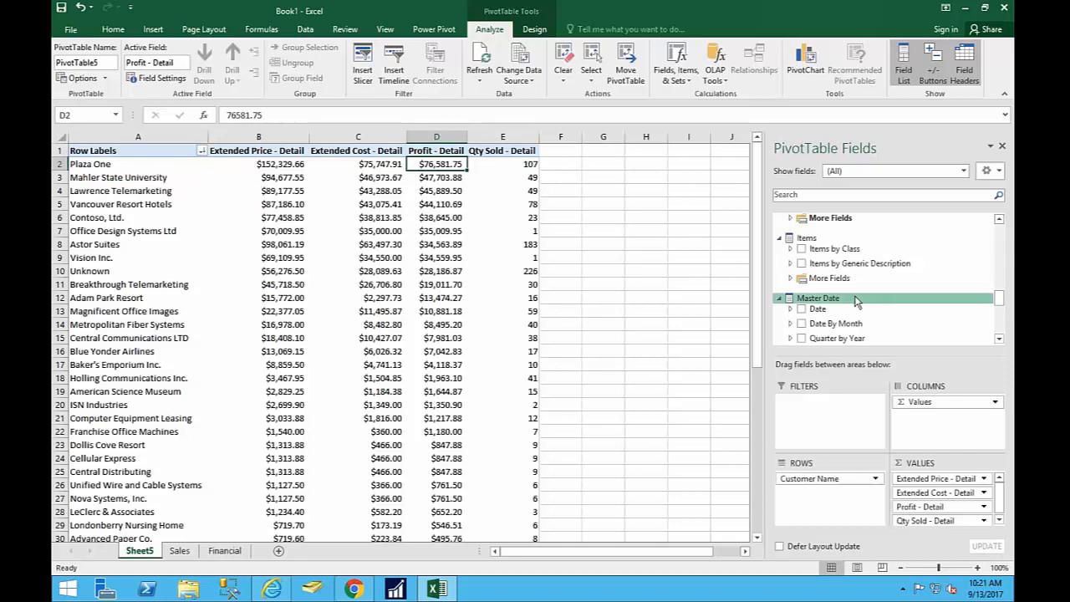
Add Year from the additional Master Date fields as a PivotTable filter and limit the data to 2017.
{"action": "left_click_drag", "start_coordinate": [1001, 298], "coordinate": [1001, 308]}
{"action": "left_click", "coordinate": [790, 271]}
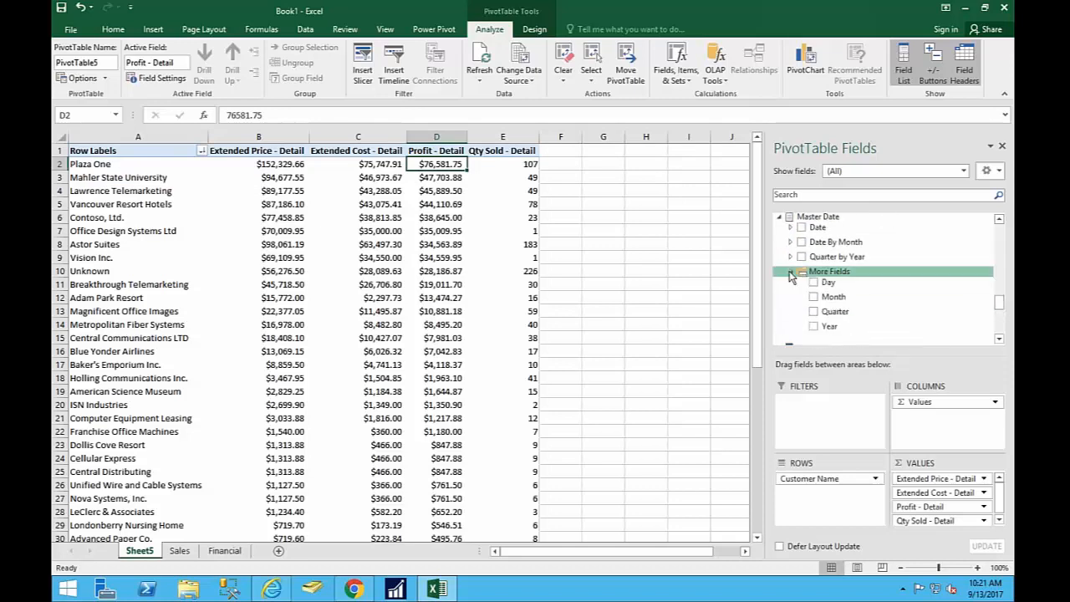
{"action": "scroll", "coordinate": [824, 330], "scroll_direction": "down", "scroll_amount": 1}
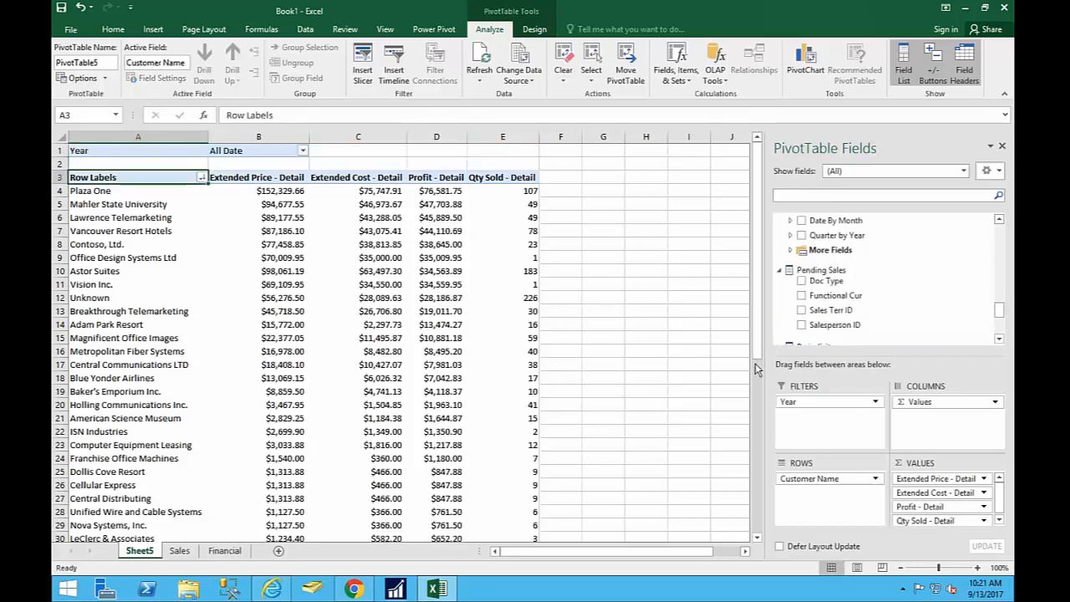
{"action": "left_click", "coordinate": [303, 150]}
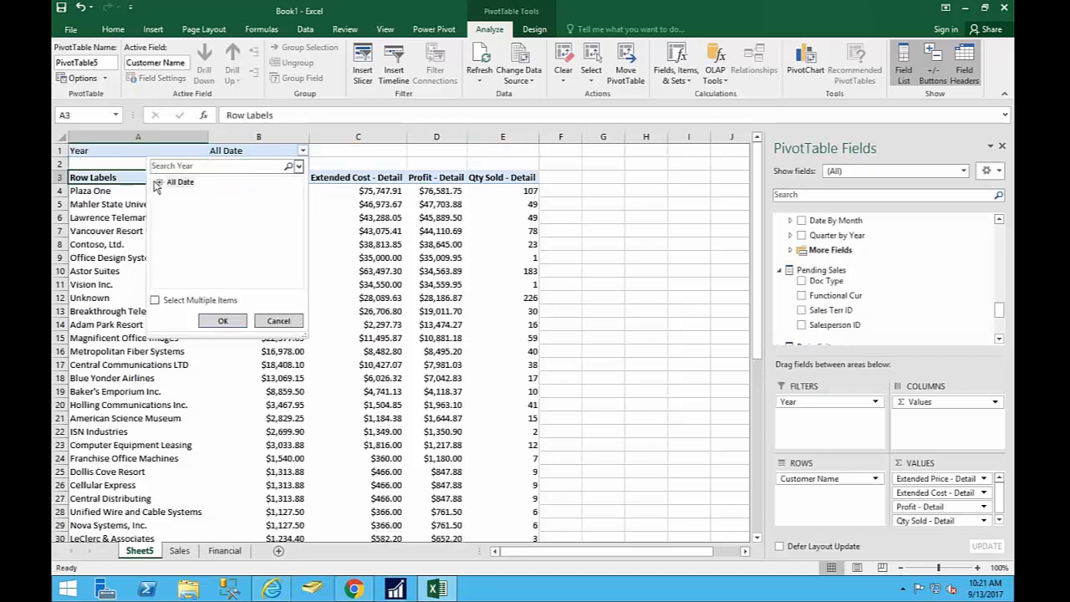
{"action": "left_click", "coordinate": [224, 321]}
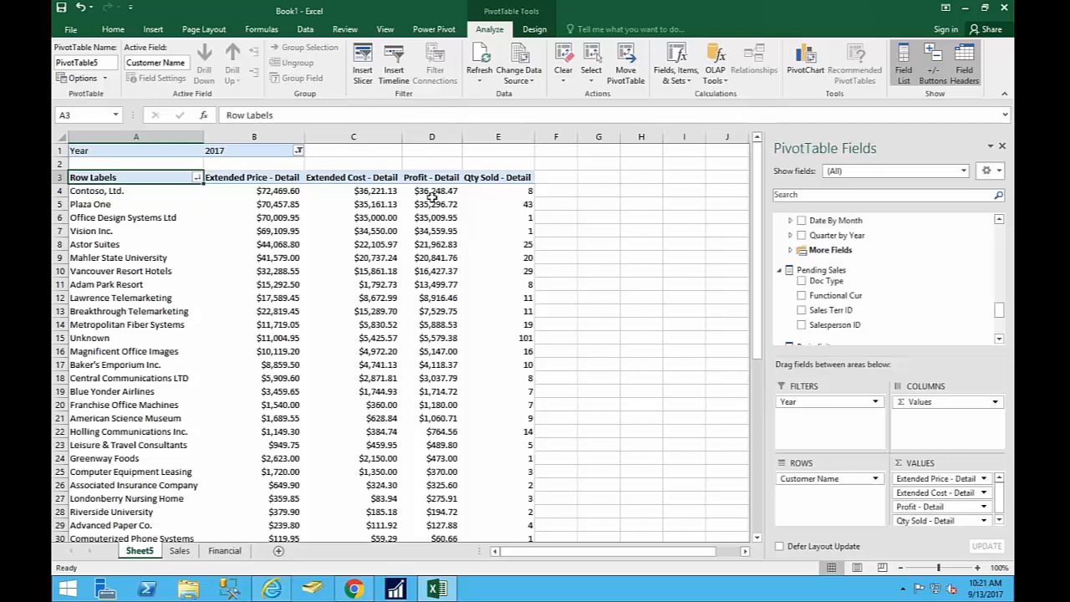
{"action": "left_click", "coordinate": [640, 191]}
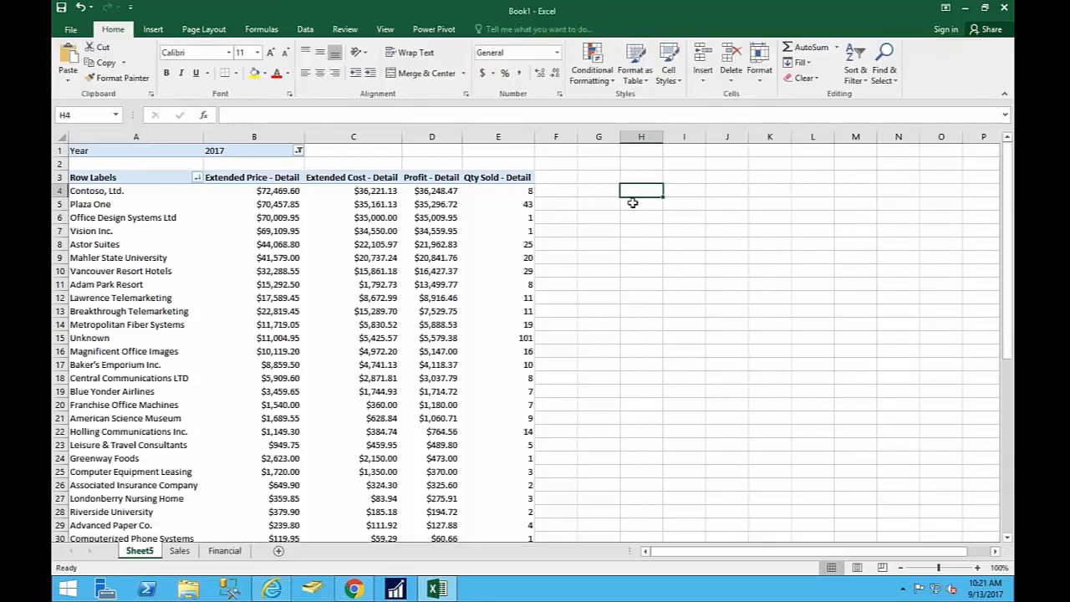
Apply a dark blue PivotTable style from the Medium group to the customer PivotTable.
{"action": "left_click", "coordinate": [133, 176]}
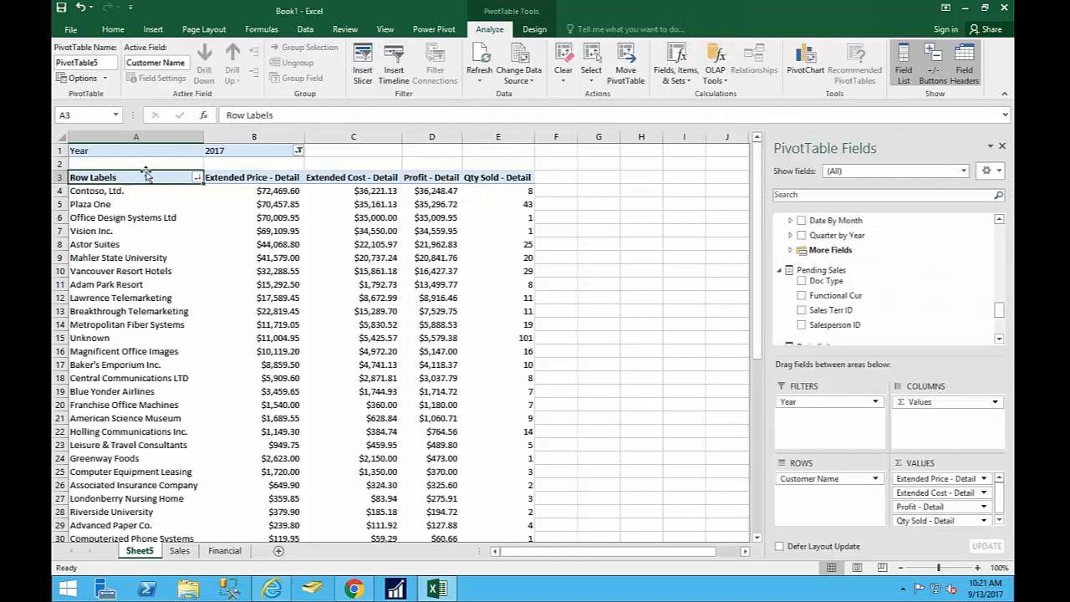
{"action": "left_click", "coordinate": [536, 29]}
{"action": "left_click", "coordinate": [686, 75]}
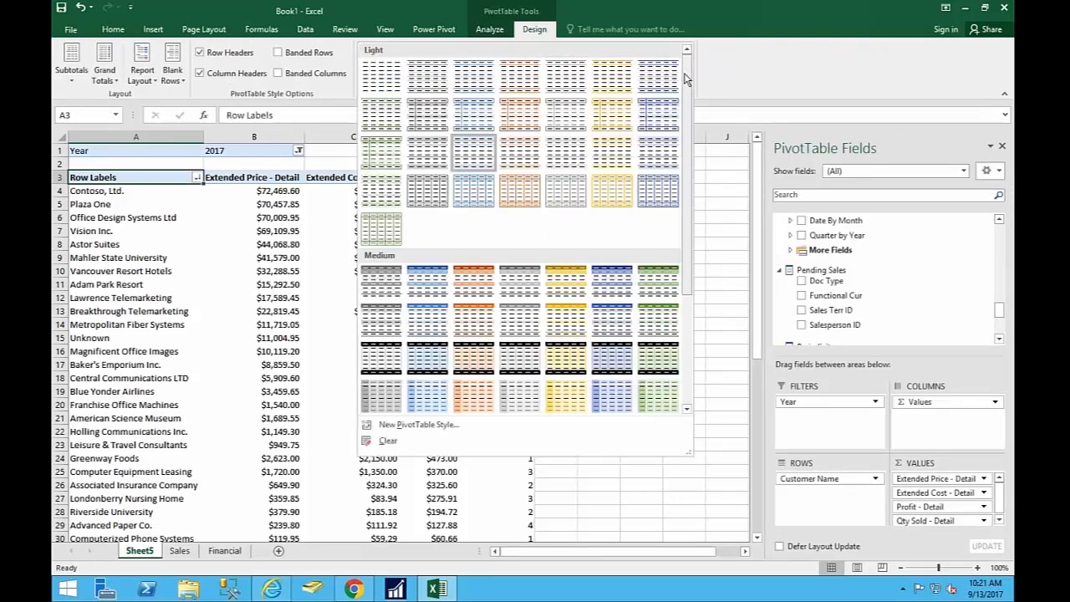
{"action": "left_click", "coordinate": [612, 278]}
{"action": "left_click", "coordinate": [599, 258]}
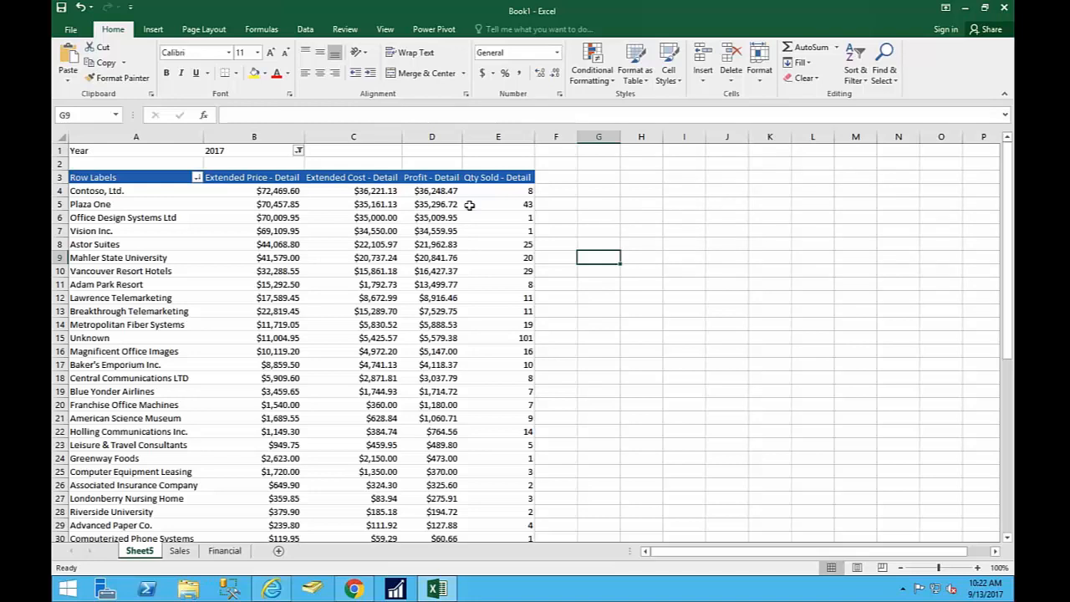
Set the PivotTable options so the data refreshes when opening the file.
{"action": "right_click", "coordinate": [372, 220]}
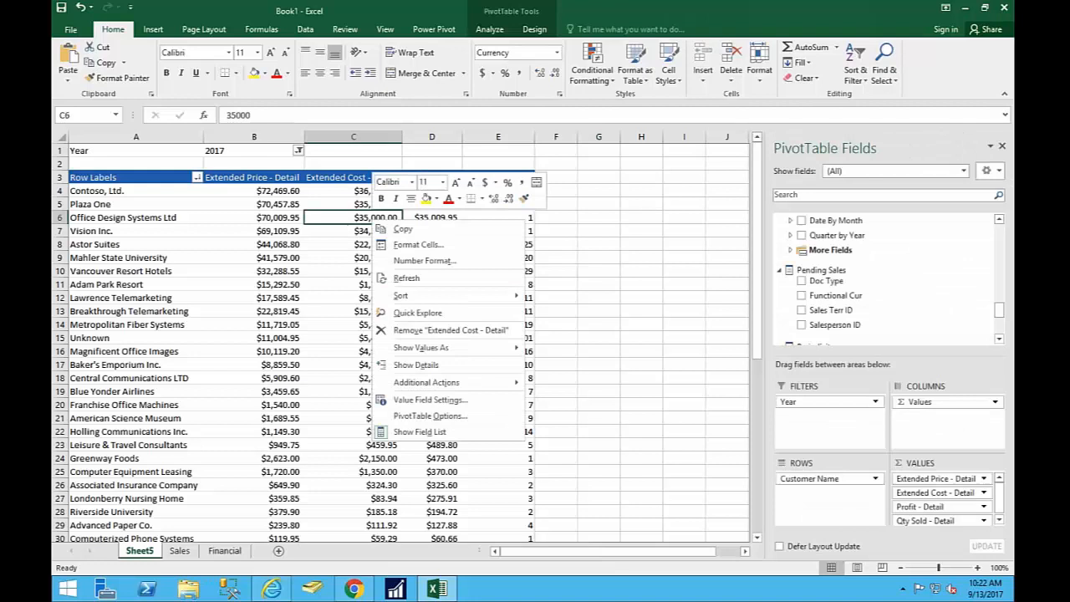
{"action": "left_click", "coordinate": [443, 416]}
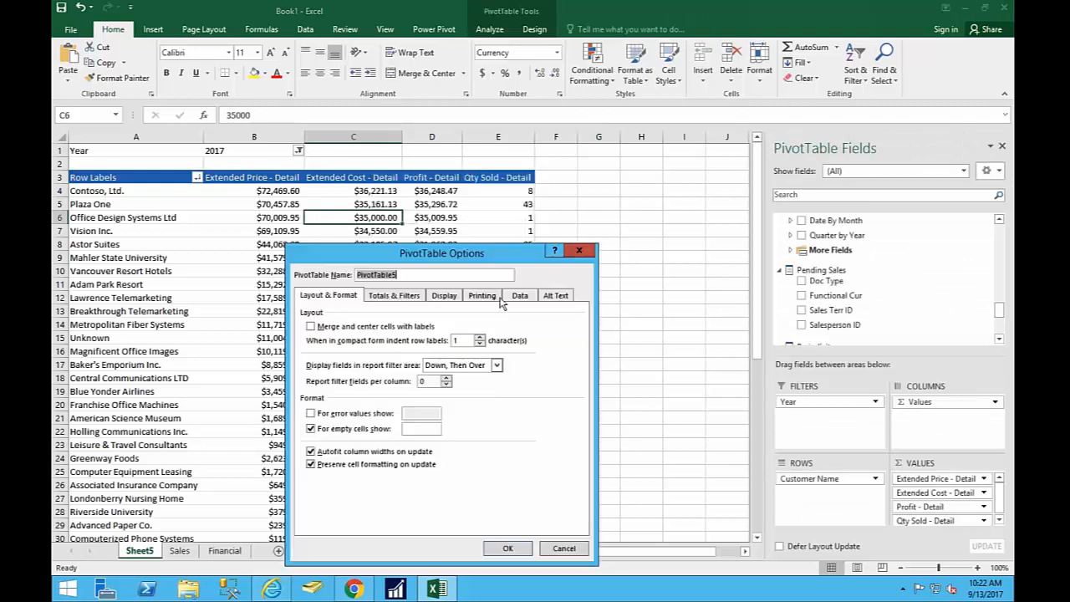
{"action": "left_click", "coordinate": [522, 297]}
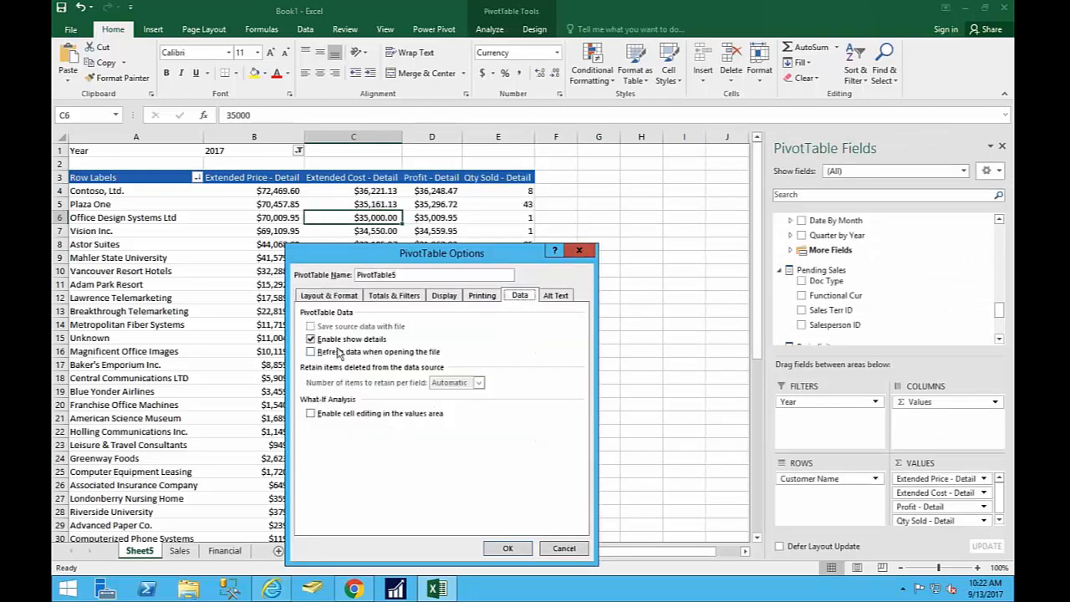
{"action": "left_click", "coordinate": [423, 353]}
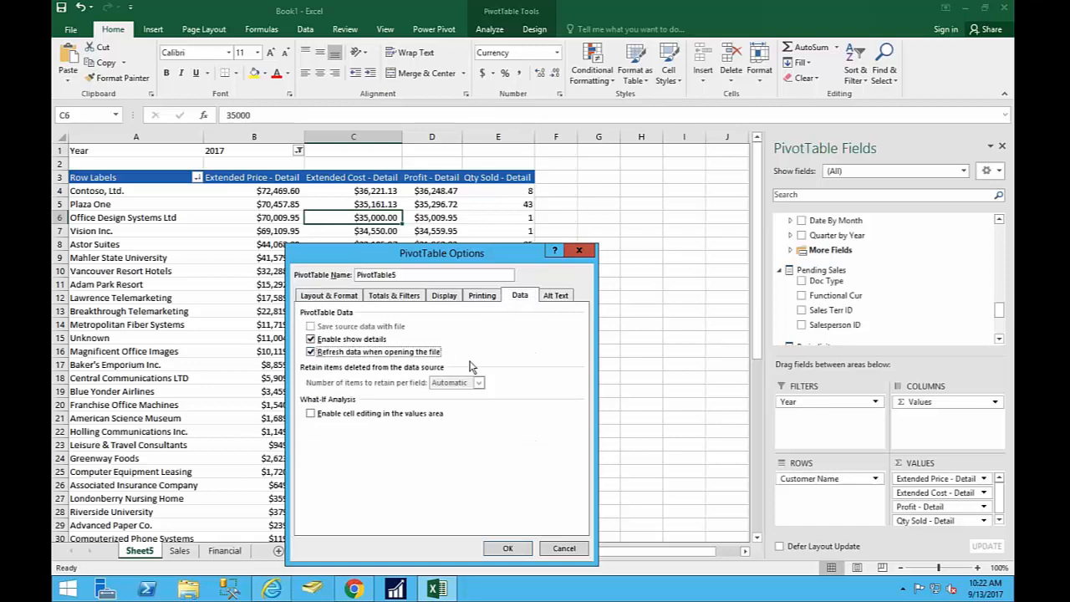
{"action": "left_click", "coordinate": [521, 549]}
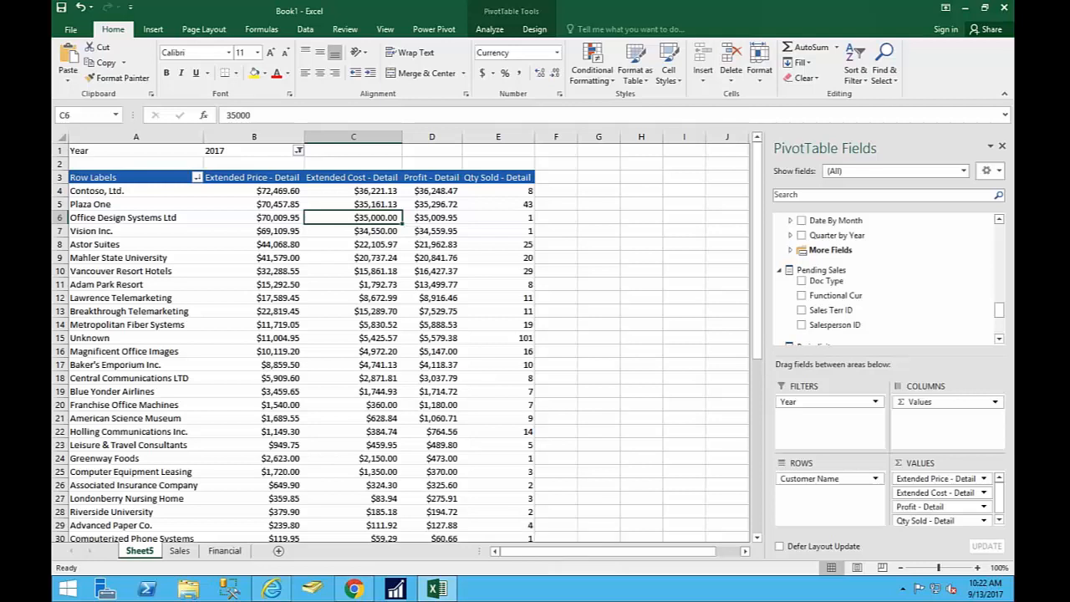
Rename the PivotTable's worksheet as Customer Profit.
{"action": "right_click", "coordinate": [140, 388]}
{"action": "left_click", "coordinate": [220, 426]}
{"action": "type", "text": "Cu"}
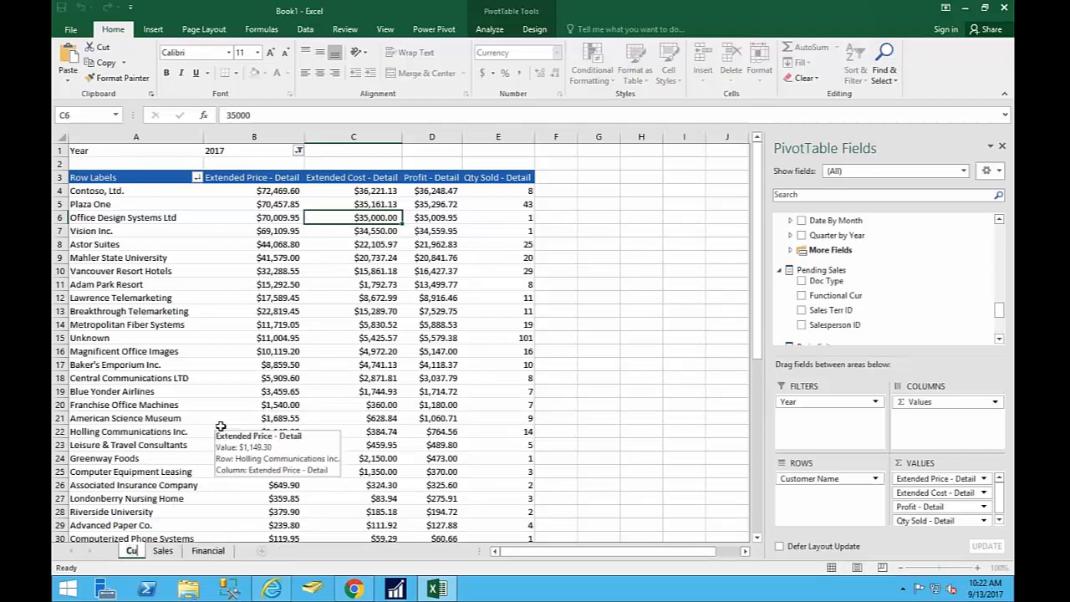
{"action": "type", "text": "stomer"}
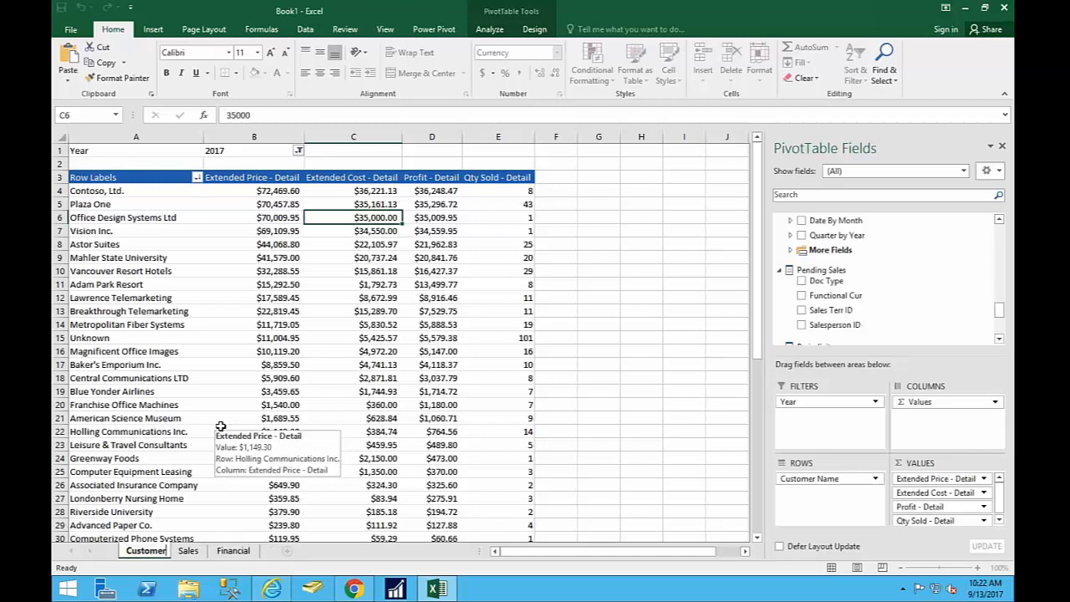
{"action": "key", "text": "Return"}
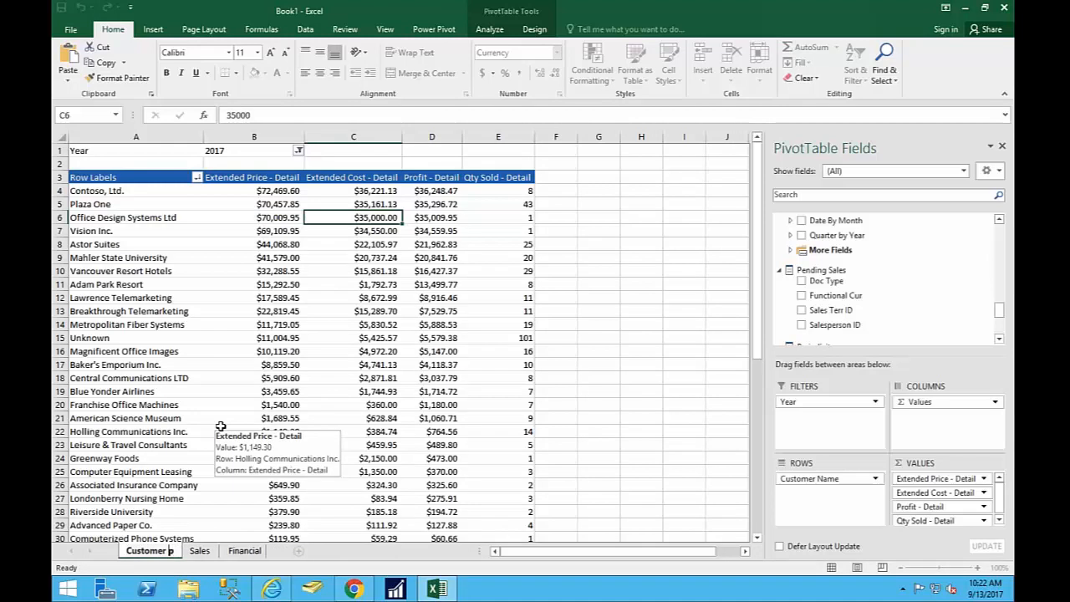
{"action": "type", "text": "Prof"}
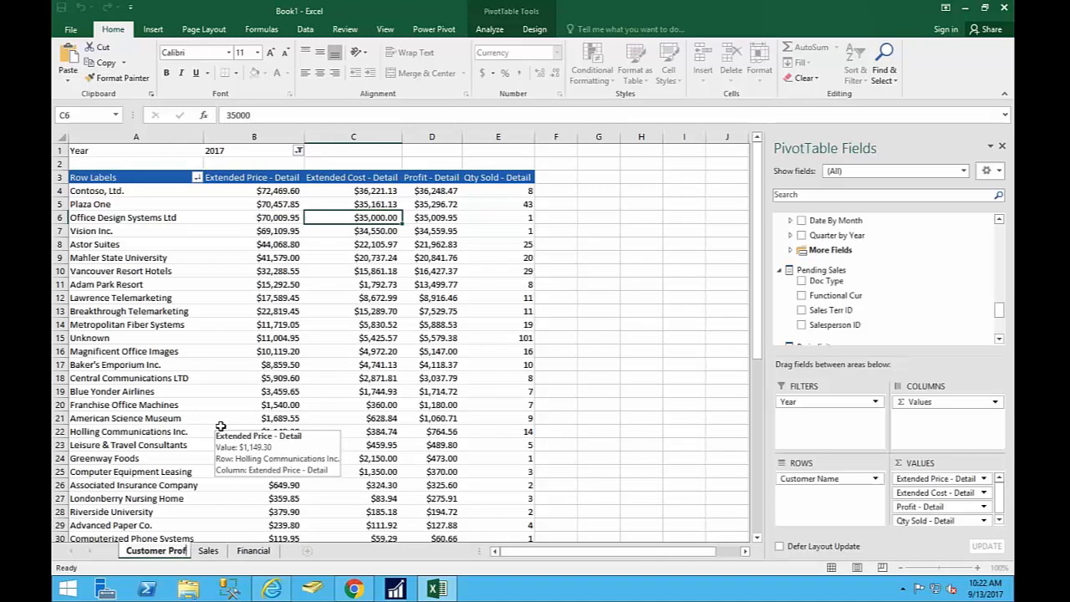
{"action": "type", "text": "it"}
{"action": "key", "text": "Return"}
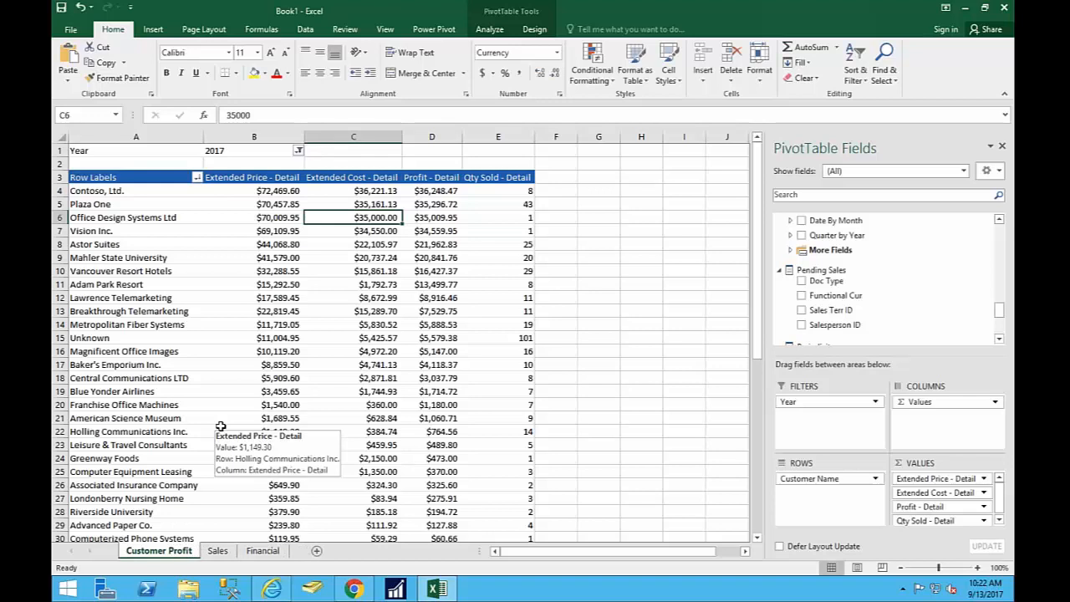
{"action": "left_click", "coordinate": [602, 191]}
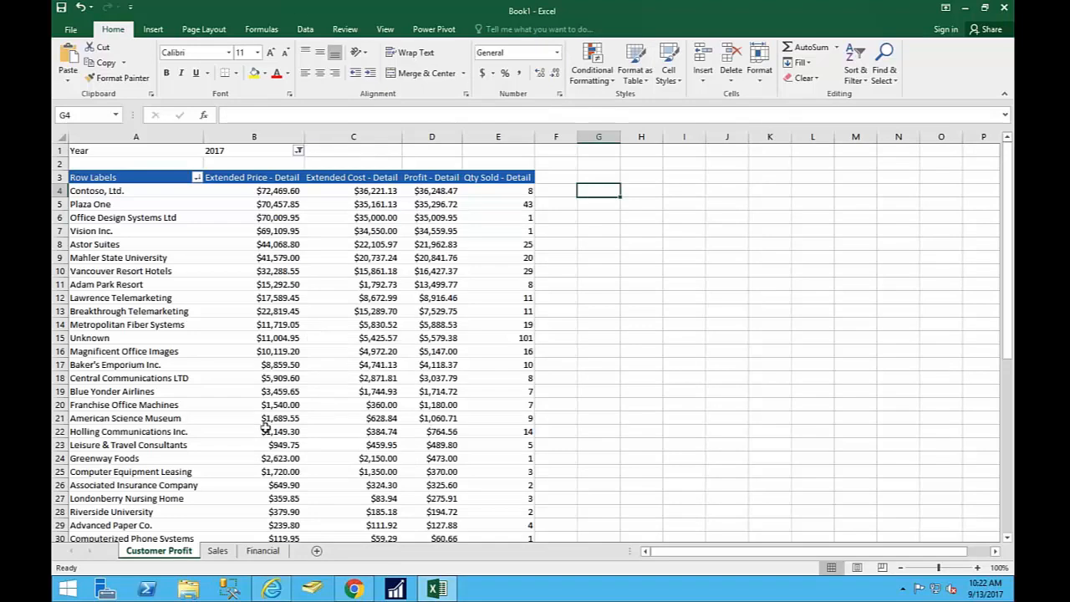
Create a copy of the Customer Profit worksheet in Book1, placed before the original sheet.
{"action": "right_click", "coordinate": [168, 550]}
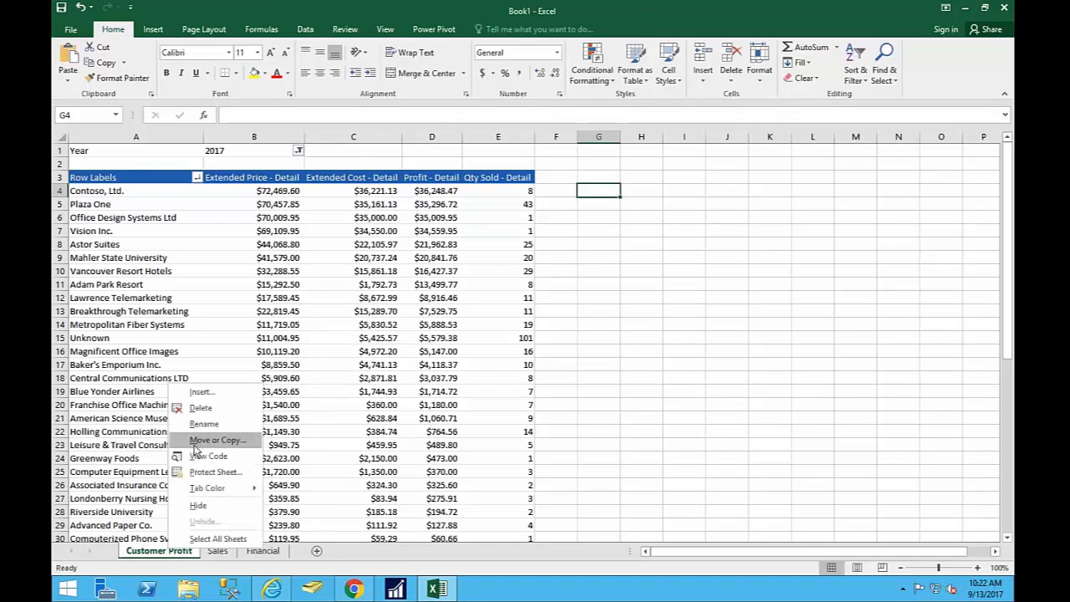
{"action": "left_click", "coordinate": [194, 443]}
{"action": "left_click", "coordinate": [108, 494]}
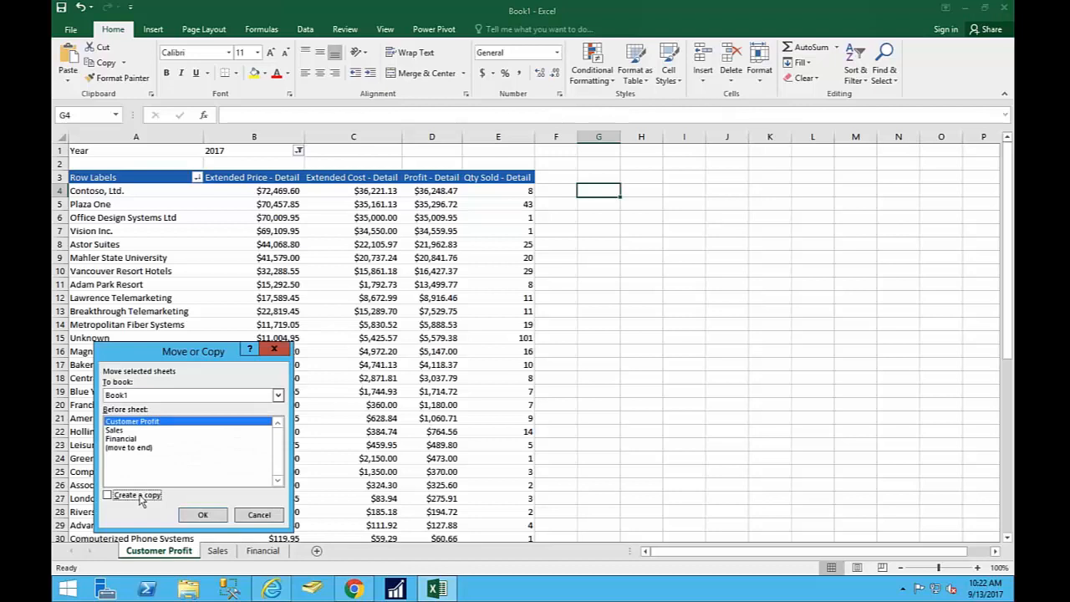
{"action": "left_click", "coordinate": [207, 515]}
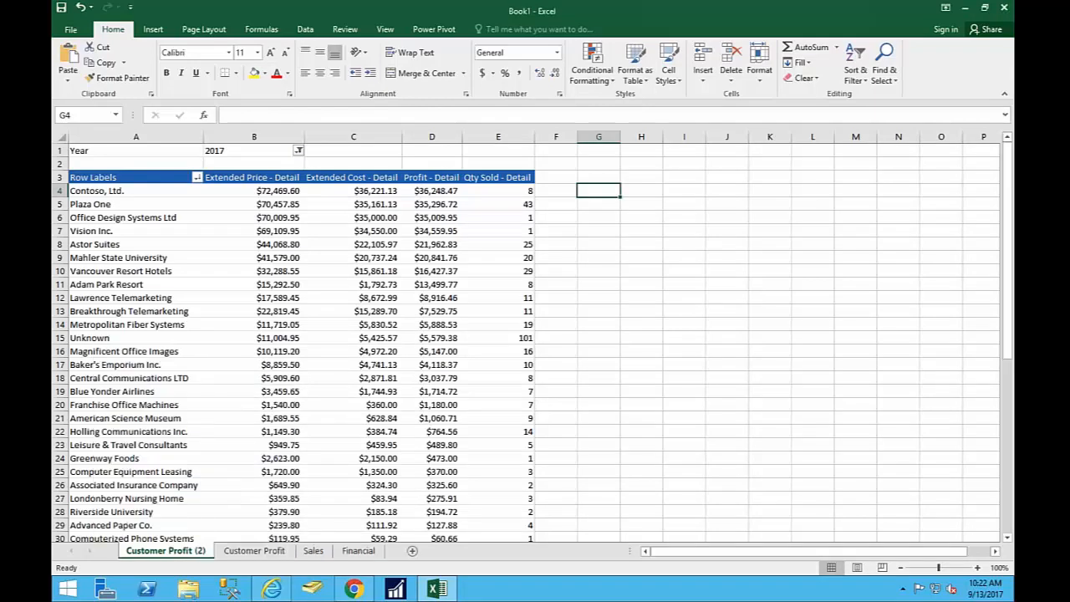
Remove the cost, profit and quantity measures from the copied PivotTable, keeping only Extended Price - Detail as a value.
{"action": "left_click", "coordinate": [75, 312]}
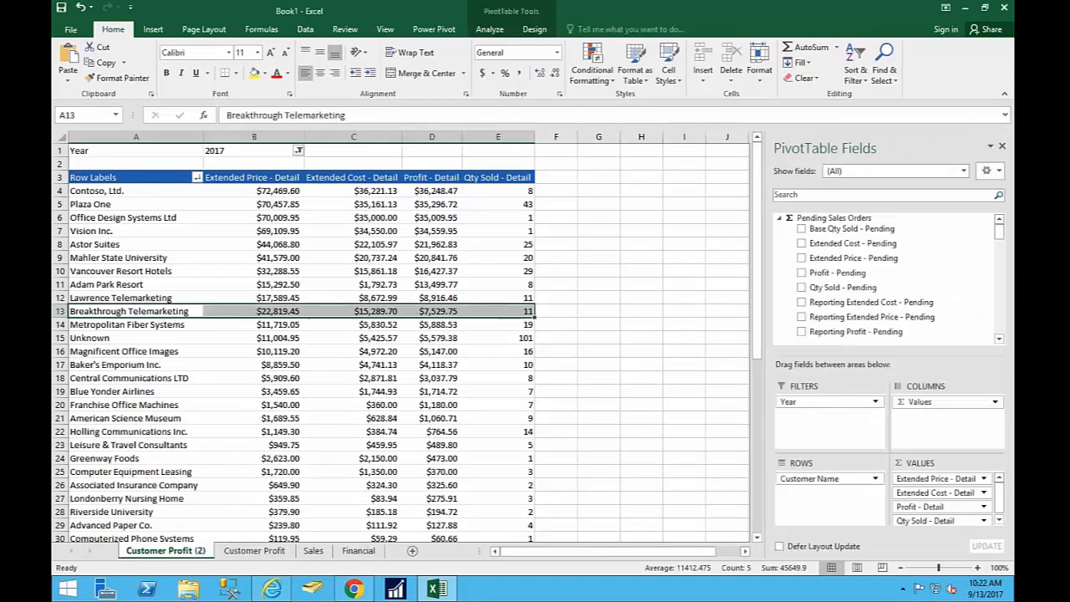
{"action": "left_click_drag", "start_coordinate": [936, 493], "coordinate": [648, 470]}
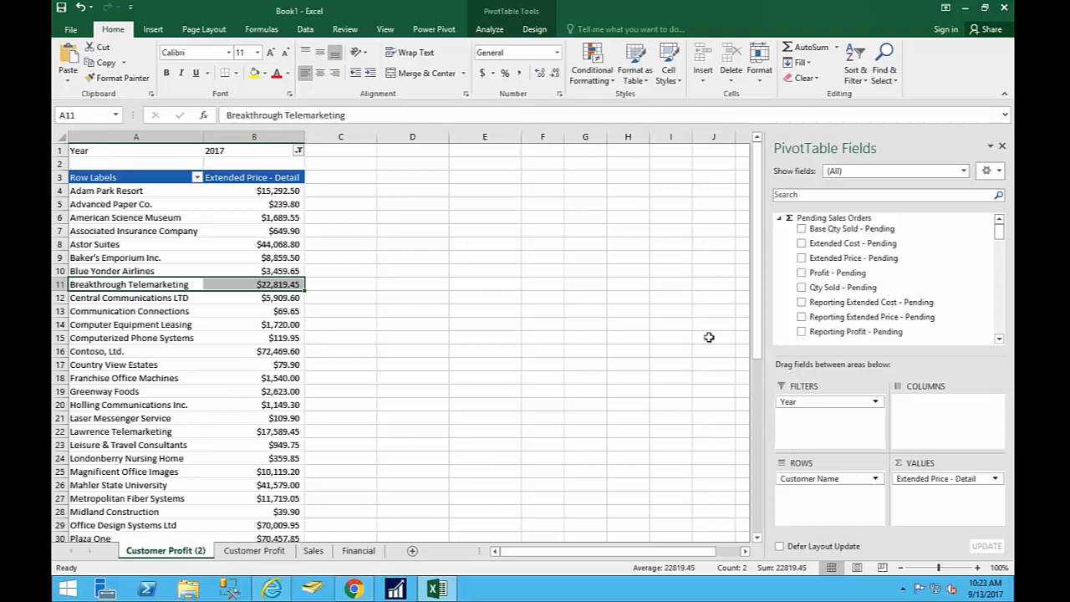
Add Periodicity to the columns of the copied PivotTable and hide the field list.
{"action": "left_click", "coordinate": [780, 218]}
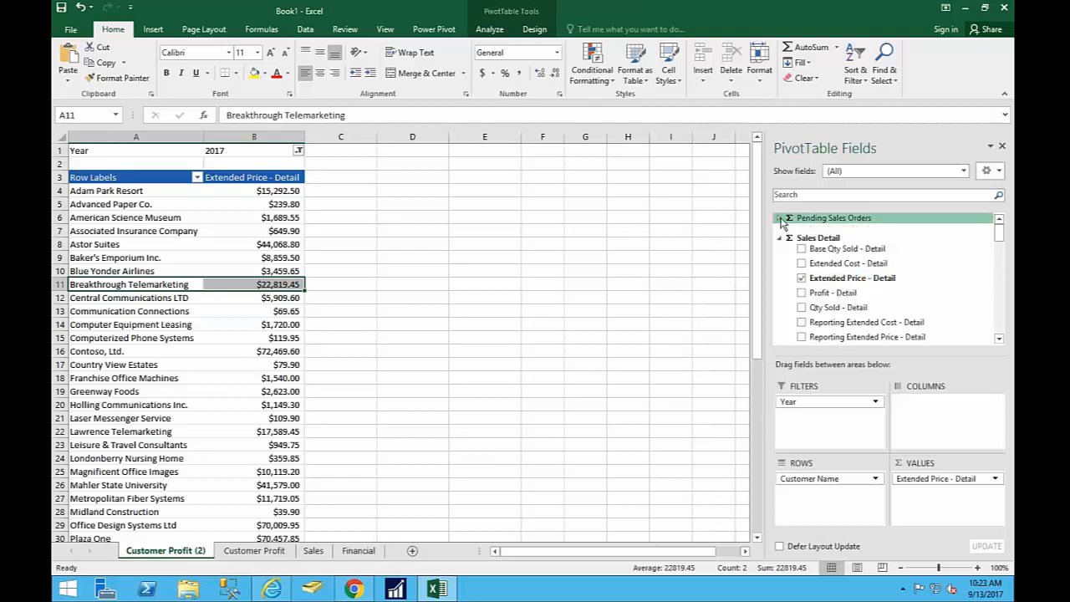
{"action": "left_click", "coordinate": [780, 239]}
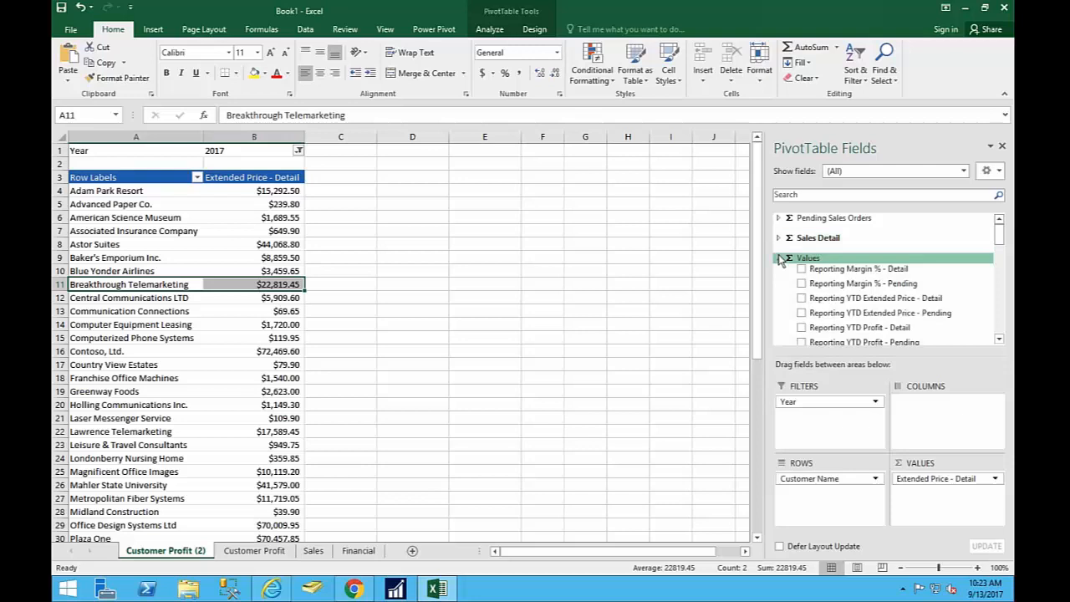
{"action": "left_click", "coordinate": [780, 258]}
{"action": "left_click", "coordinate": [779, 278]}
{"action": "left_click", "coordinate": [780, 299]}
{"action": "scroll", "coordinate": [807, 308], "scroll_direction": "down", "scroll_amount": 1}
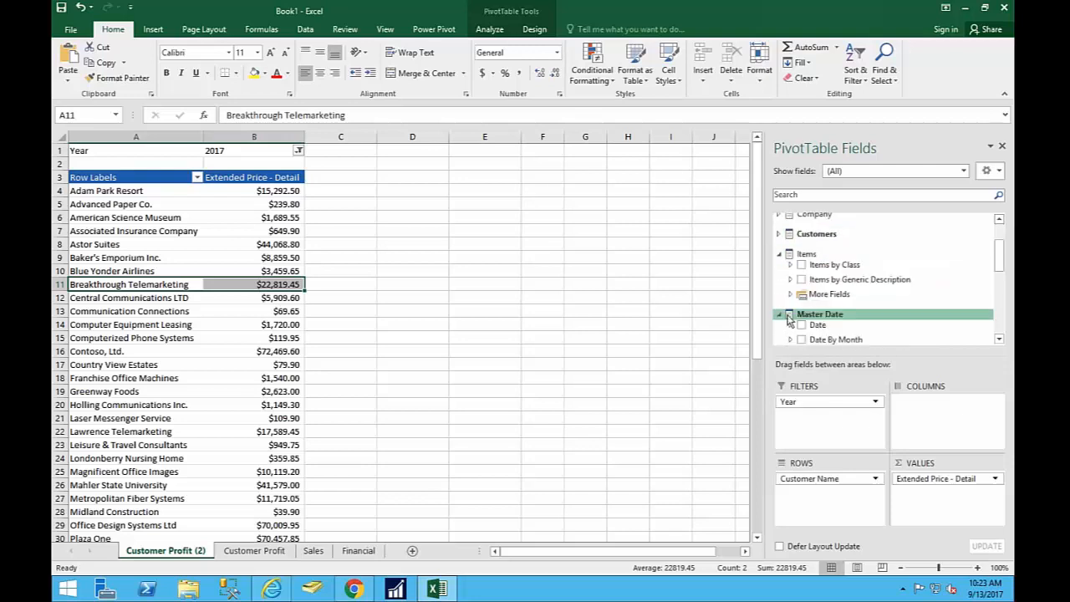
{"action": "left_click", "coordinate": [779, 313]}
{"action": "left_click", "coordinate": [781, 254]}
{"action": "scroll", "coordinate": [802, 268], "scroll_direction": "down", "scroll_amount": 3}
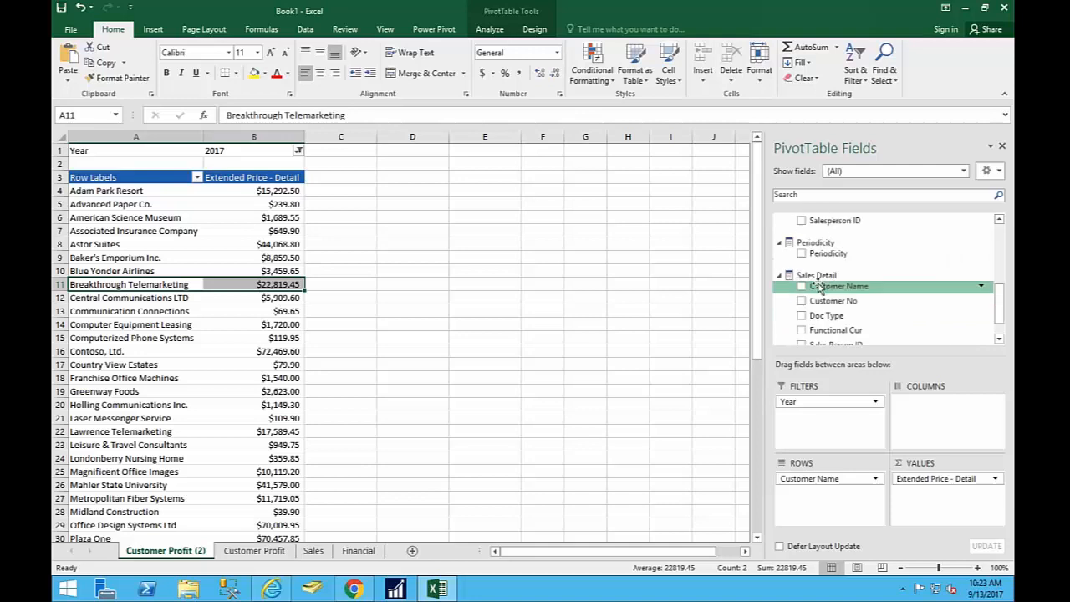
{"action": "left_click_drag", "start_coordinate": [828, 254], "coordinate": [836, 268]}
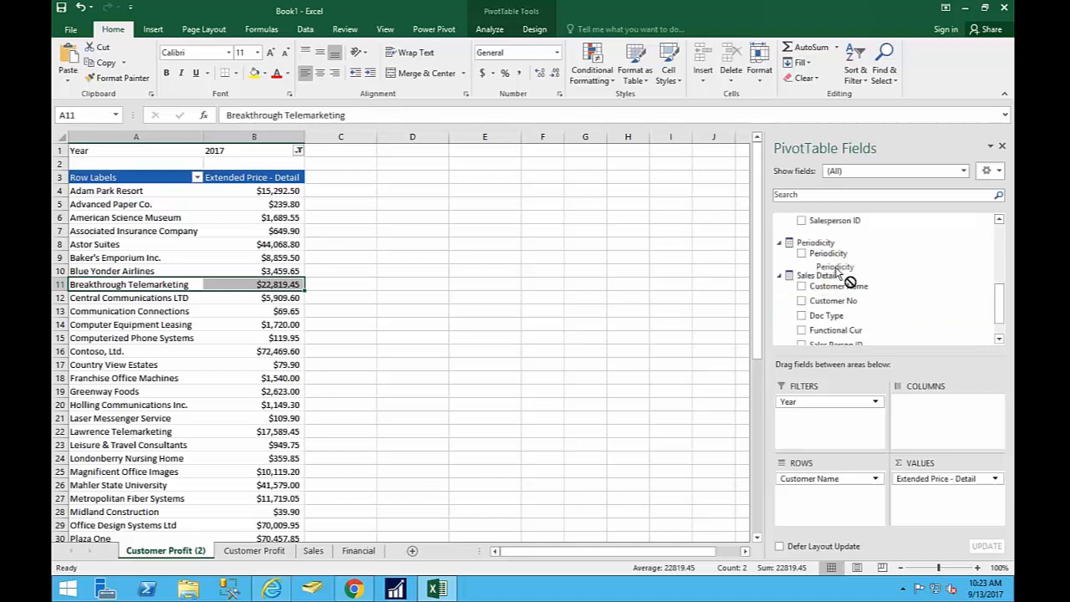
{"action": "left_click_drag", "start_coordinate": [836, 268], "coordinate": [949, 404]}
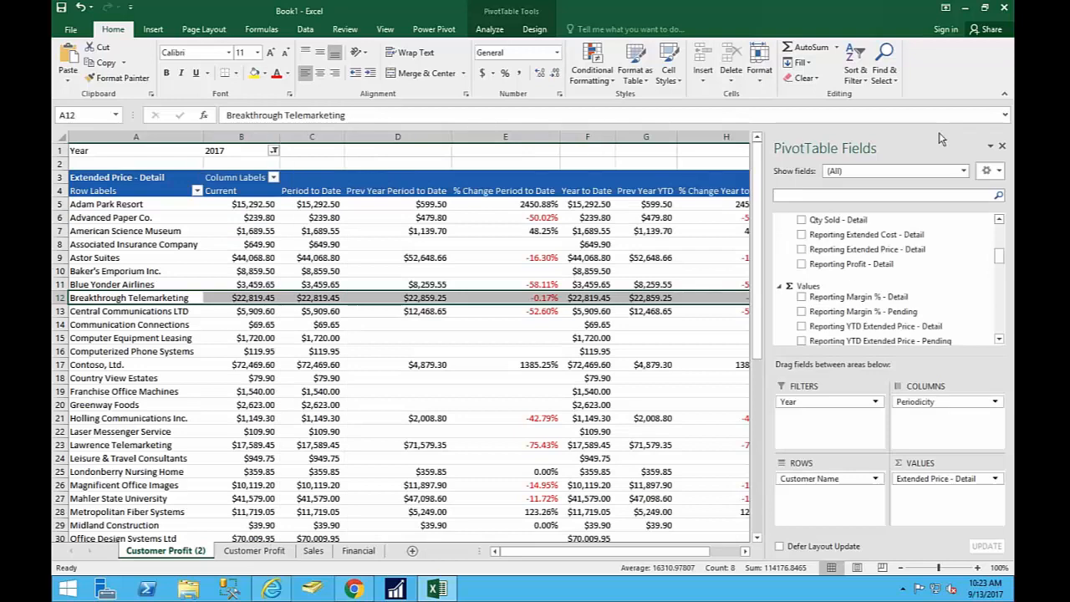
{"action": "left_click", "coordinate": [1002, 146]}
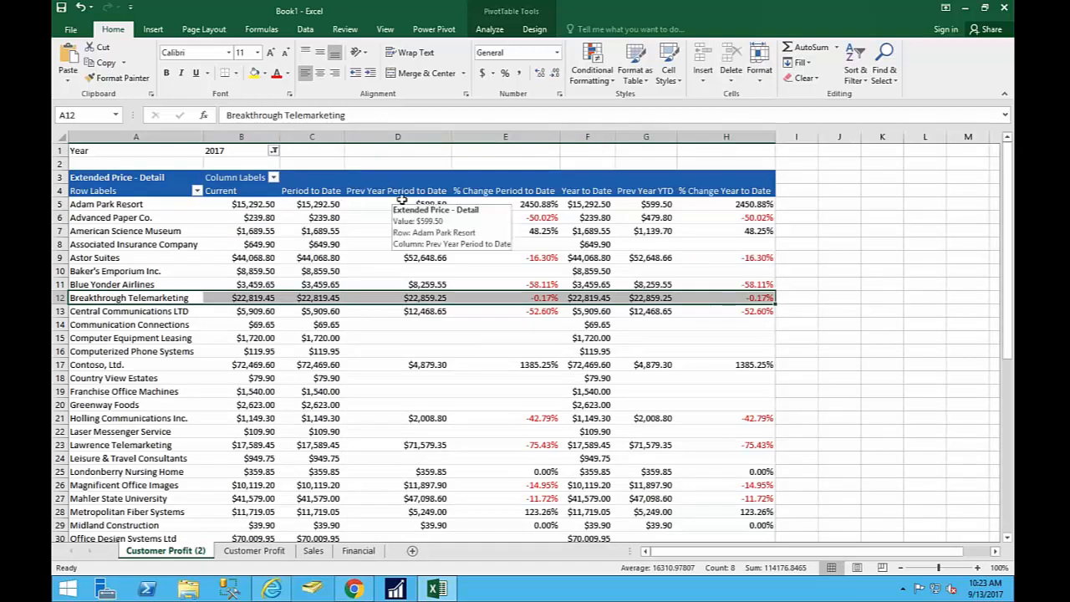
Sort the customers by their Current Extended Price - Detail from largest to smallest.
{"action": "mouse_move", "coordinate": [482, 201]}
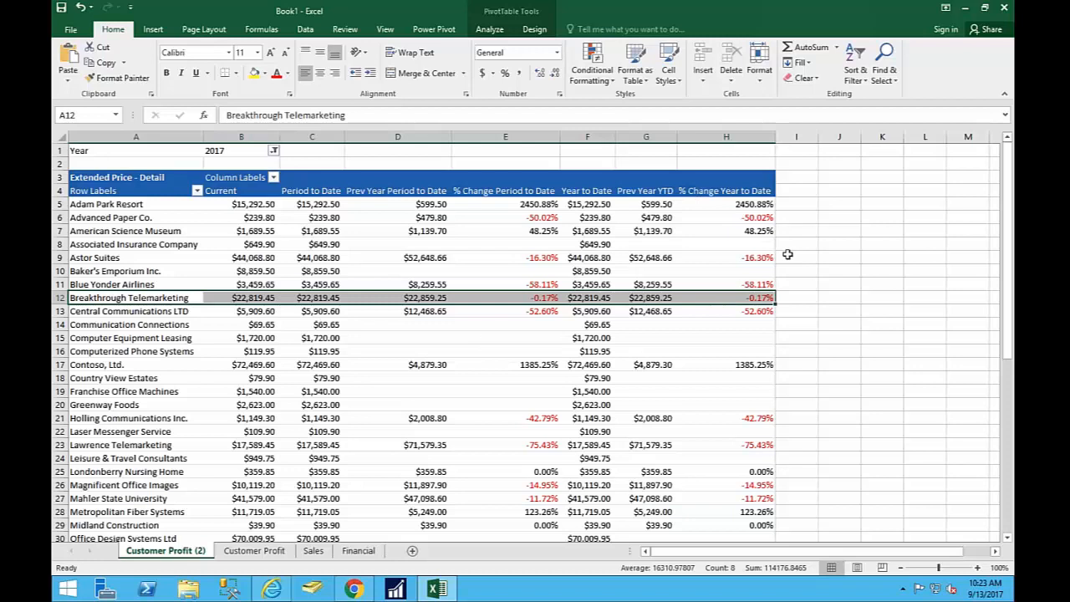
{"action": "mouse_move", "coordinate": [764, 246]}
{"action": "right_click", "coordinate": [242, 205]}
{"action": "mouse_move", "coordinate": [276, 280]}
{"action": "left_click", "coordinate": [434, 282]}
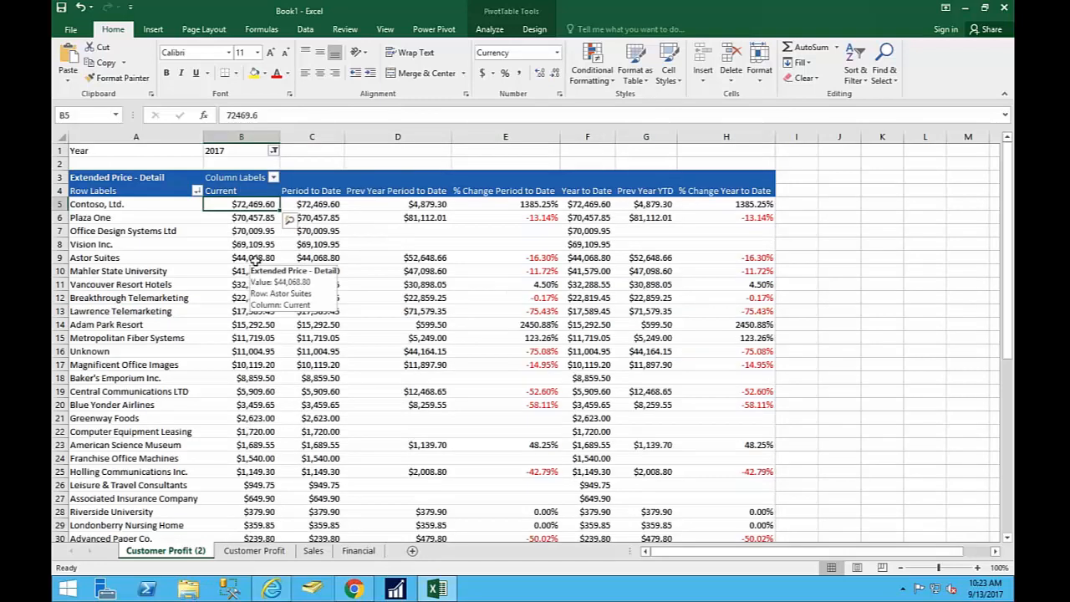
Add Item Description from the Items fields to the PivotTable rows beneath Customer Name.
{"action": "left_click", "coordinate": [171, 238]}
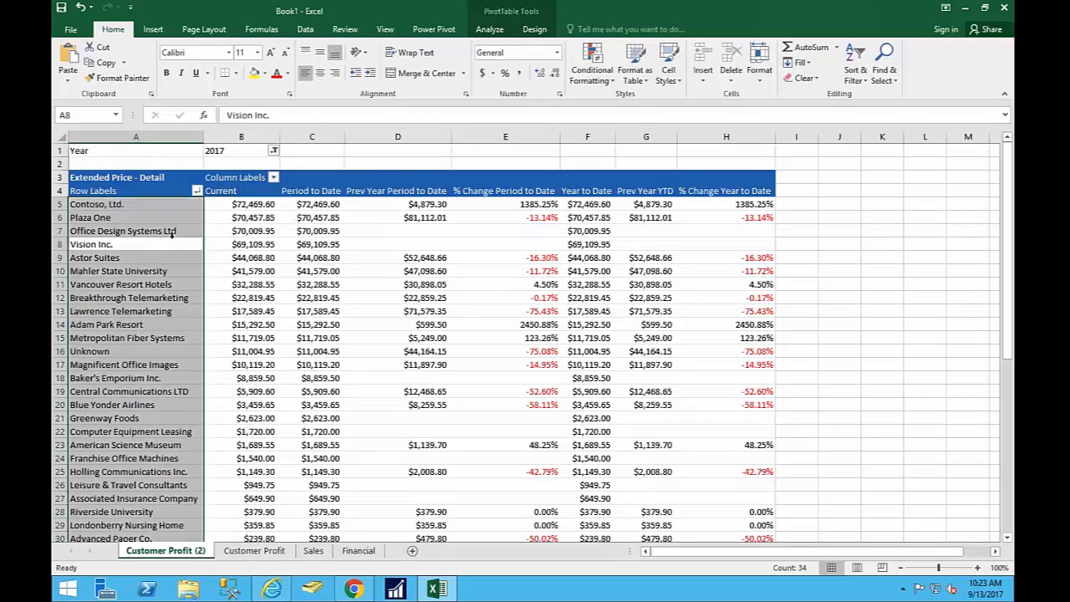
{"action": "left_click", "coordinate": [168, 238]}
{"action": "right_click", "coordinate": [168, 238]}
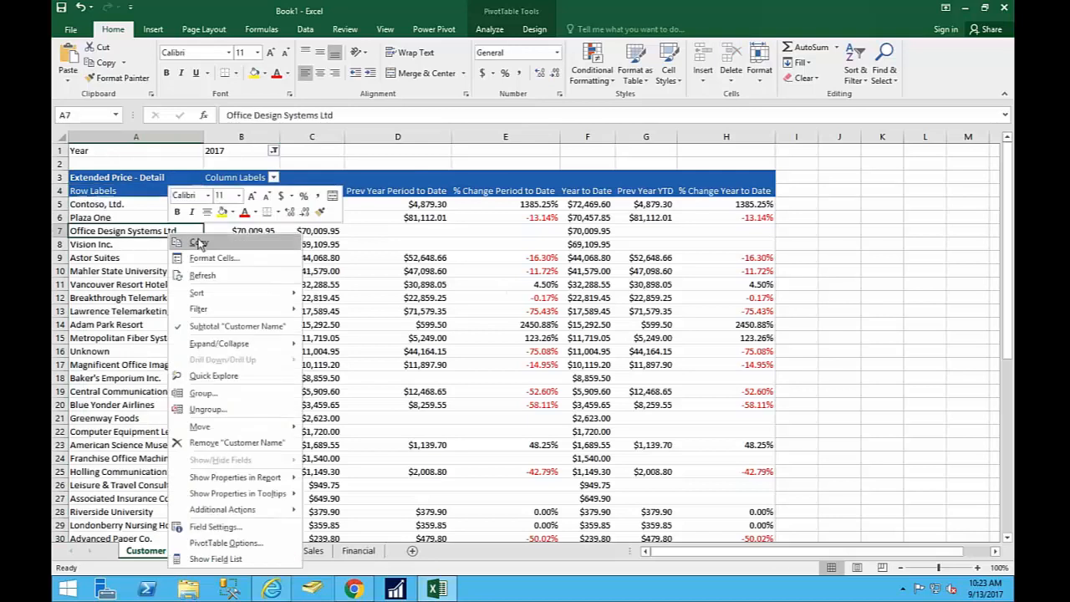
{"action": "left_click", "coordinate": [235, 559]}
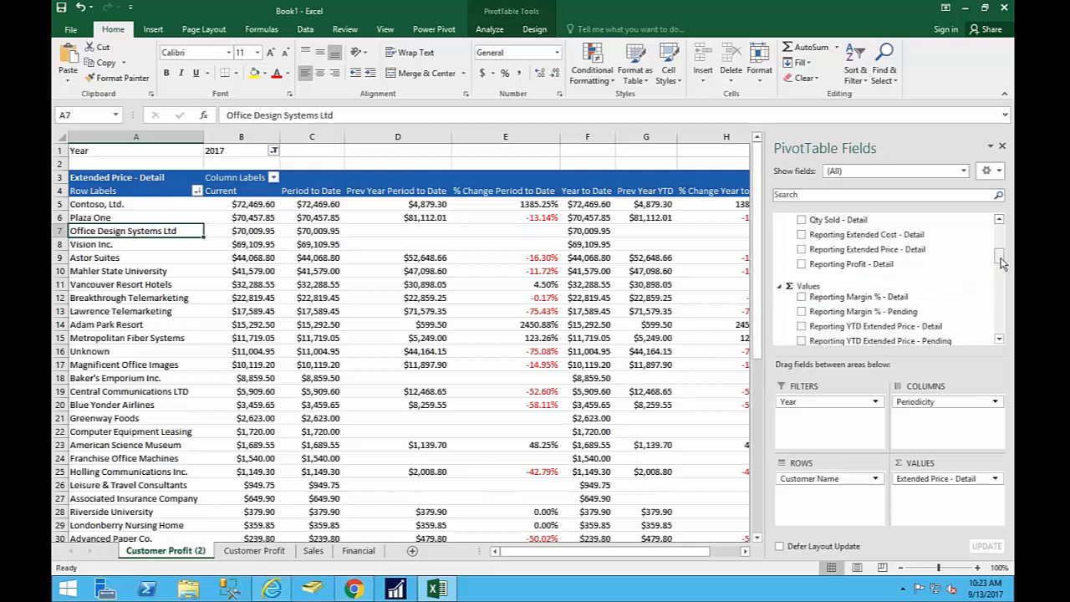
{"action": "scroll", "coordinate": [1001, 261], "scroll_direction": "up", "scroll_amount": 5}
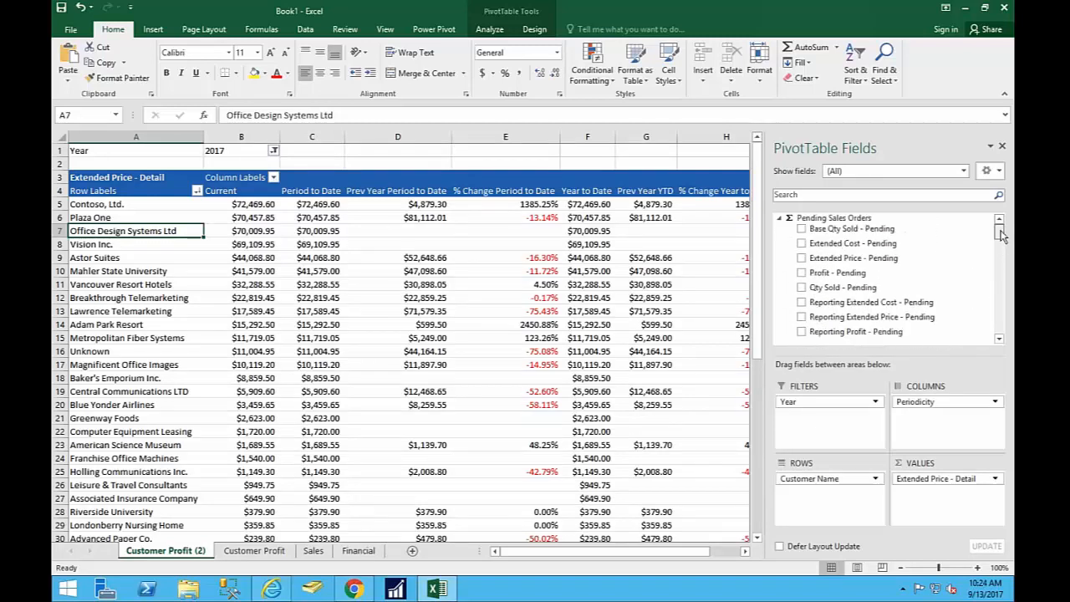
{"action": "left_click_drag", "start_coordinate": [1001, 258], "coordinate": [1006, 302]}
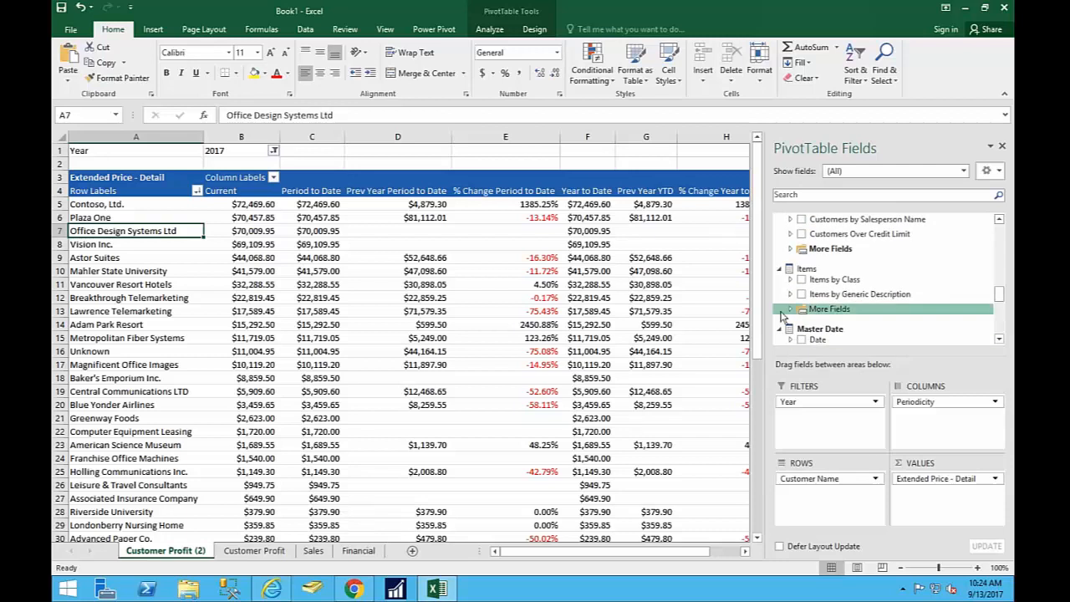
{"action": "left_click", "coordinate": [792, 309]}
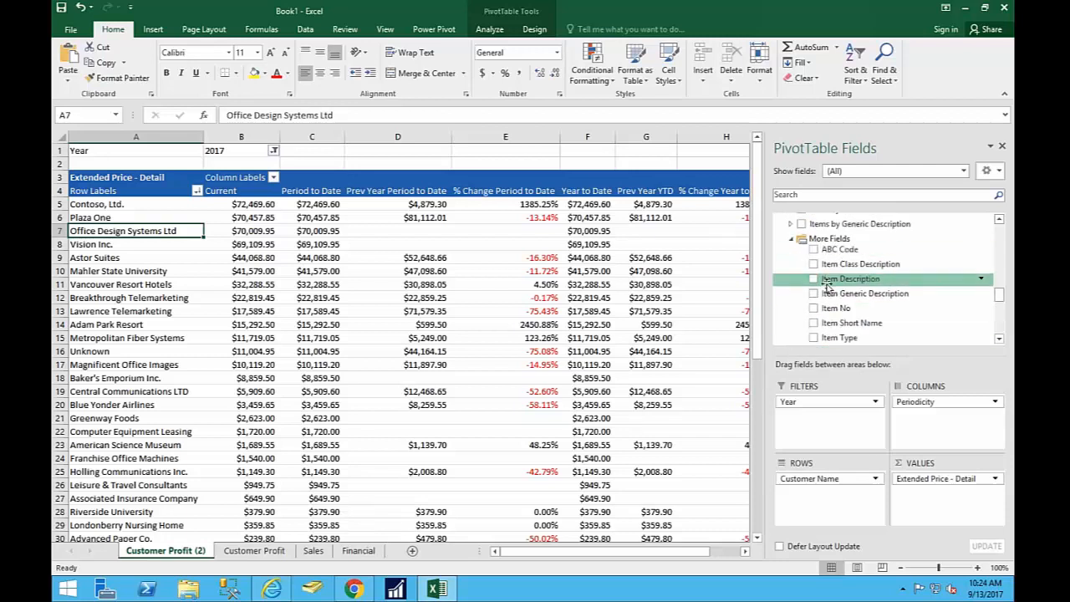
{"action": "left_click_drag", "start_coordinate": [851, 280], "coordinate": [854, 499]}
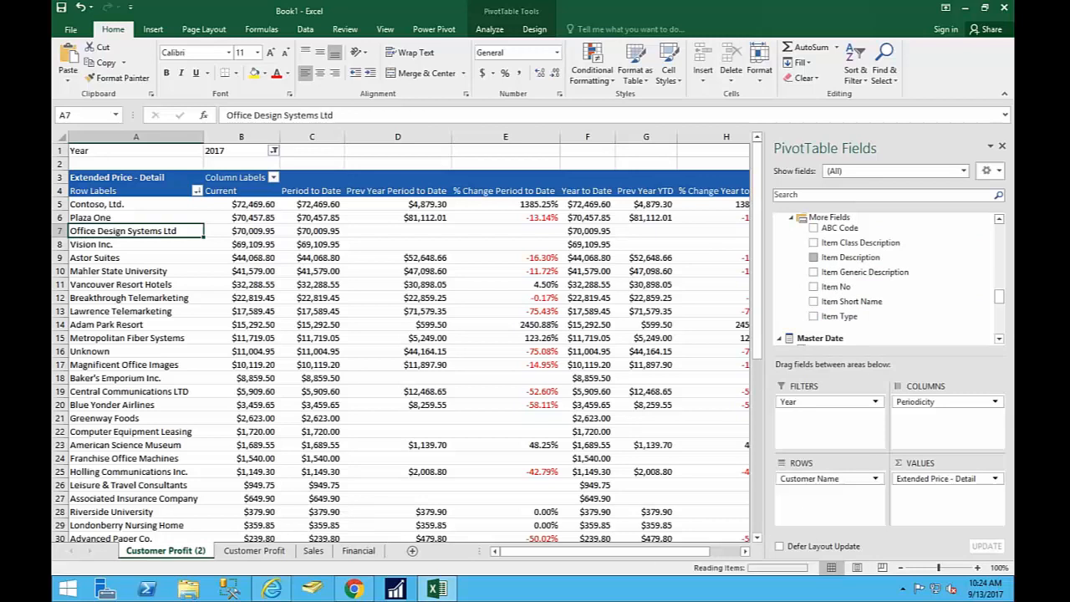
{"action": "left_click", "coordinate": [676, 151]}
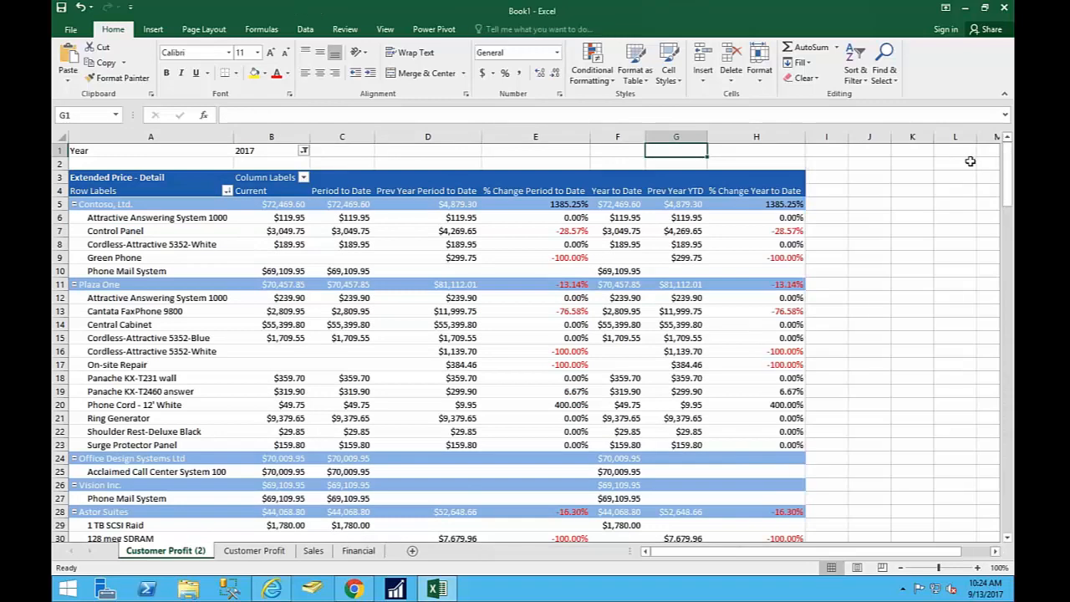
Sort the items within each customer by their Current Extended Price - Detail from largest to smallest.
{"action": "left_click", "coordinate": [284, 302]}
{"action": "right_click", "coordinate": [284, 302]}
{"action": "mouse_move", "coordinate": [329, 382]}
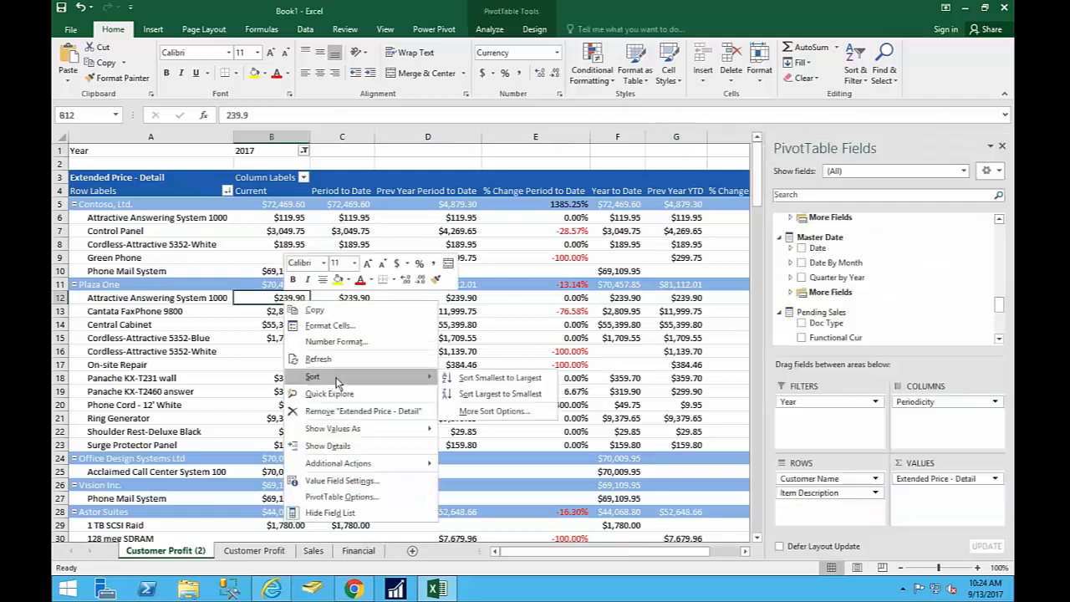
{"action": "left_click", "coordinate": [530, 376]}
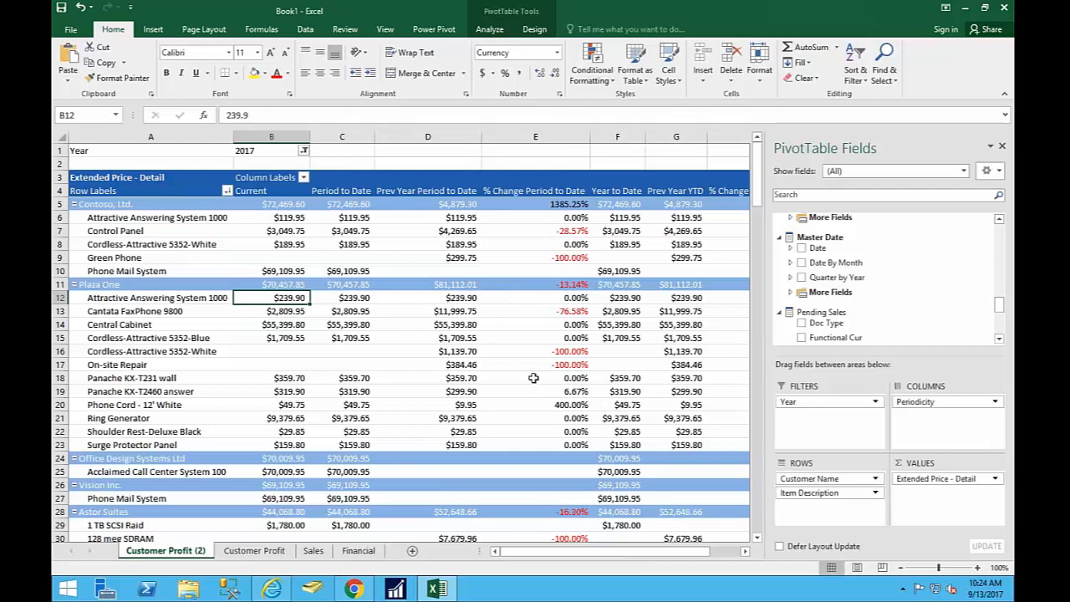
{"action": "left_click", "coordinate": [640, 154]}
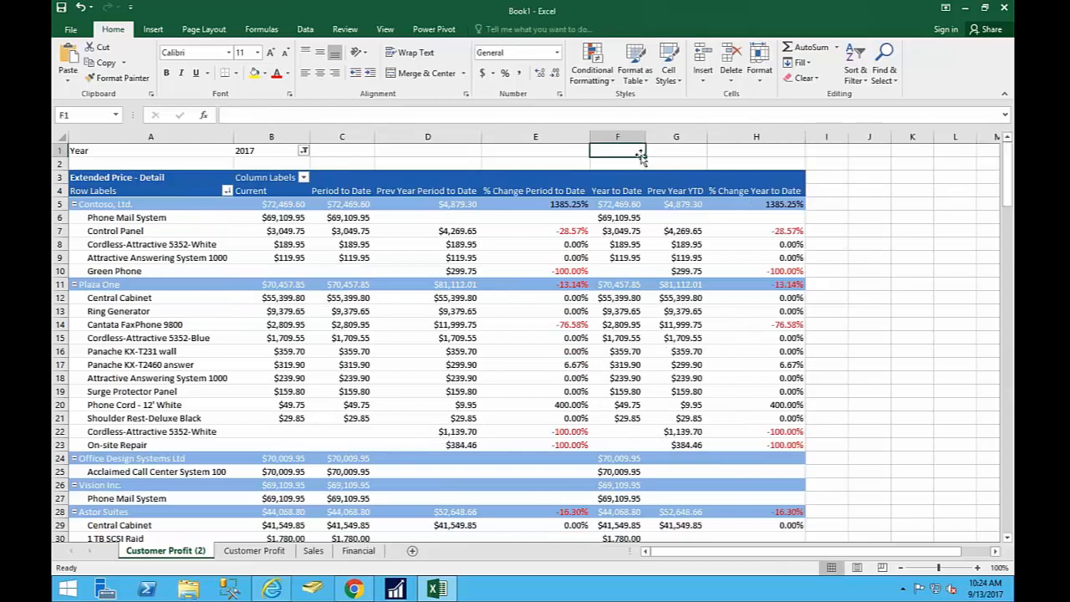
Rename the Customer Profit (2) worksheet as Custom by Item.
{"action": "right_click", "coordinate": [151, 550]}
{"action": "left_click", "coordinate": [180, 428]}
{"action": "type", "text": "Custom by Item"}
{"action": "key", "text": "Return"}
{"action": "left_click", "coordinate": [812, 295]}
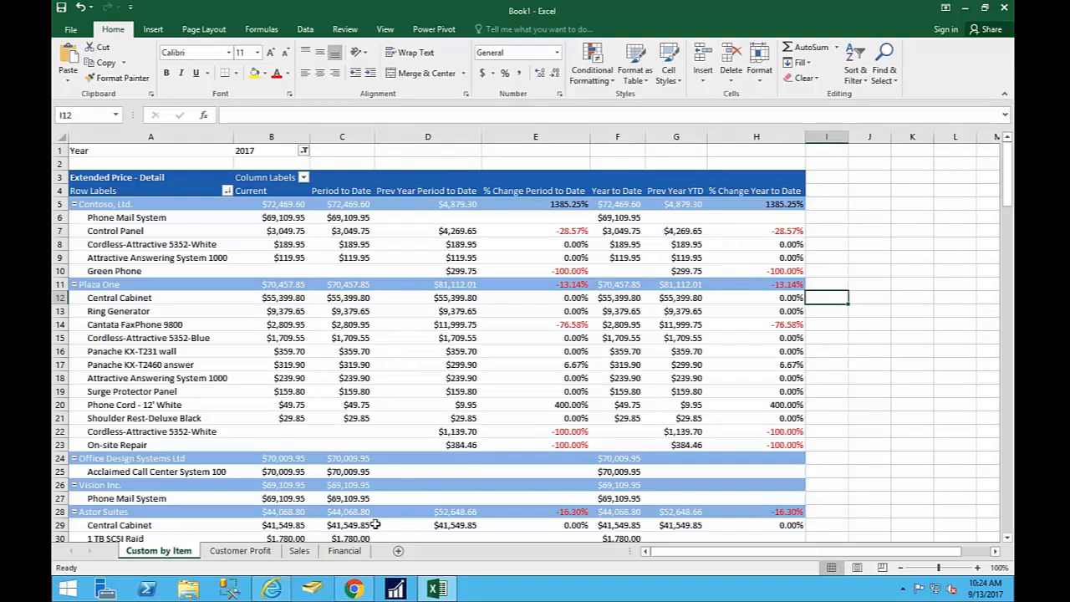
Add the Bookings and Revenue measures as values to the empty PivotTable on the Sales worksheet.
{"action": "left_click", "coordinate": [300, 550]}
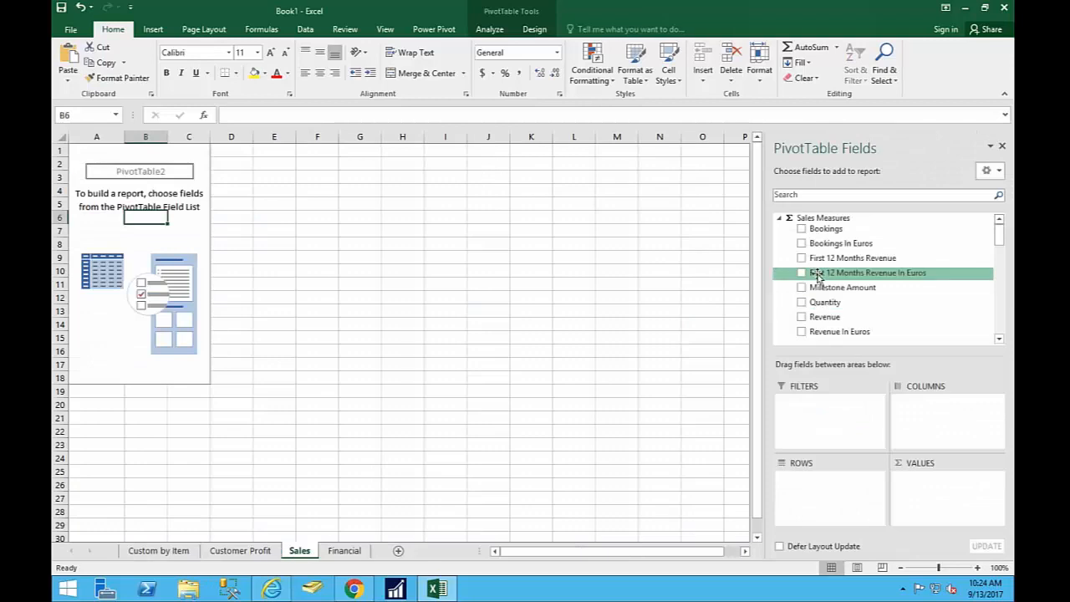
{"action": "left_click", "coordinate": [801, 229]}
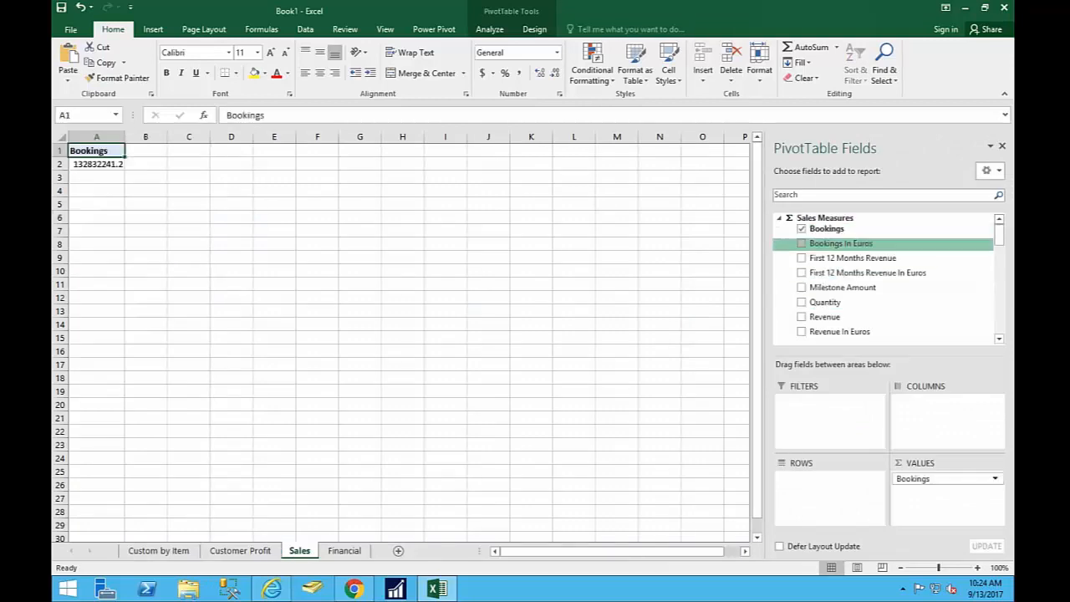
{"action": "left_click", "coordinate": [801, 317]}
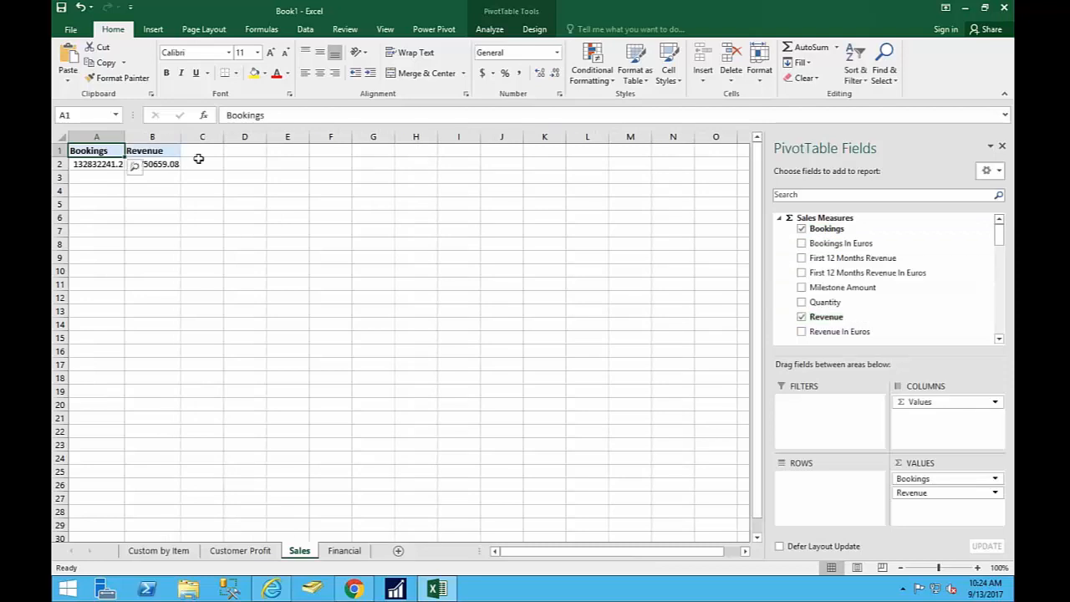
Format the Bookings and Revenue columns with thousands separators and no decimal places.
{"action": "left_click_drag", "start_coordinate": [96, 136], "coordinate": [152, 136]}
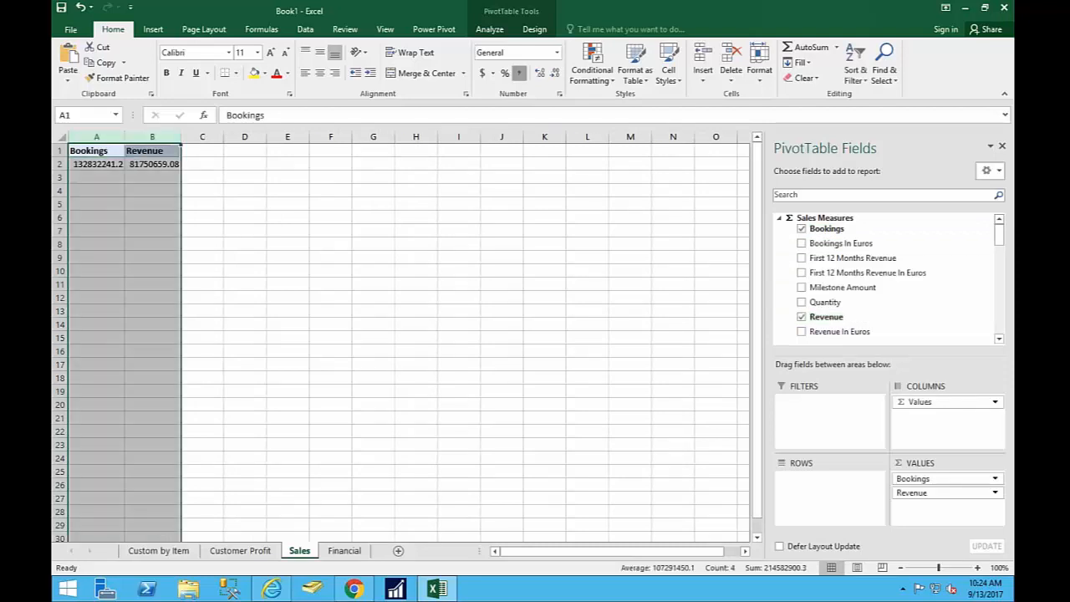
{"action": "left_click", "coordinate": [519, 73]}
{"action": "left_click", "coordinate": [553, 74]}
{"action": "left_click", "coordinate": [553, 74]}
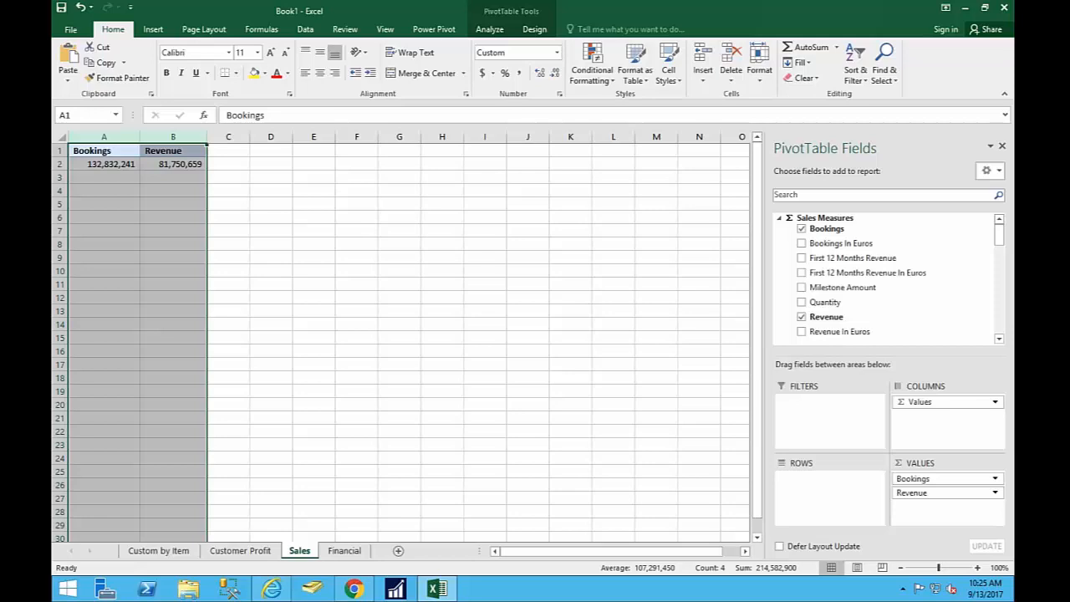
Add Offerings from the Items fields to the rows of the Sales PivotTable.
{"action": "left_click", "coordinate": [778, 217]}
{"action": "left_click_drag", "start_coordinate": [1001, 232], "coordinate": [1000, 269]}
{"action": "left_click_drag", "start_coordinate": [826, 315], "coordinate": [872, 485]}
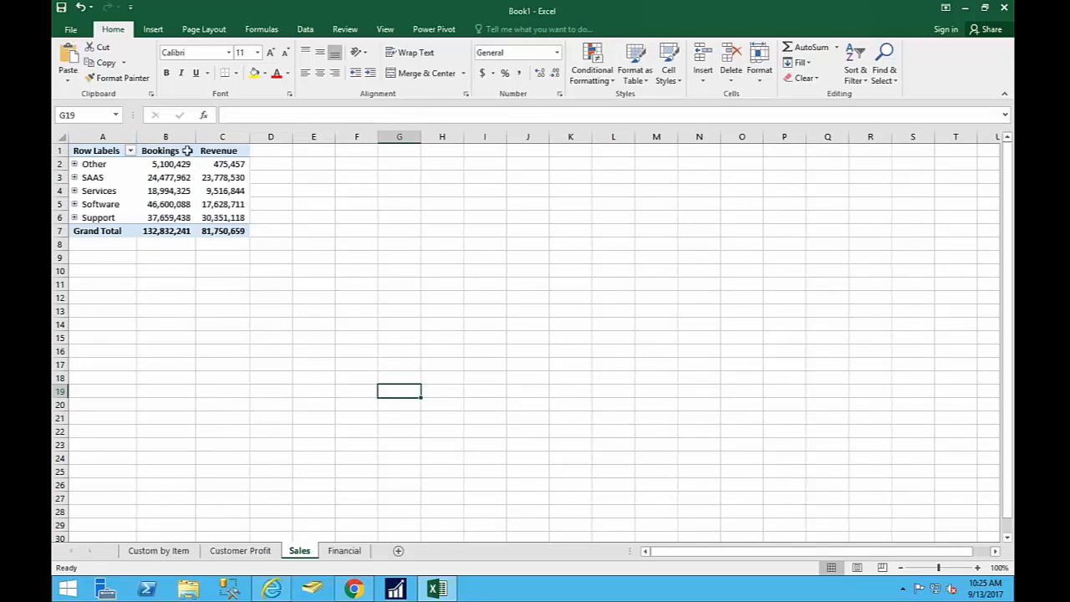
Expand the Software offering to examine its bookings and revenue detail, and collapse it again.
{"action": "mouse_move", "coordinate": [228, 165]}
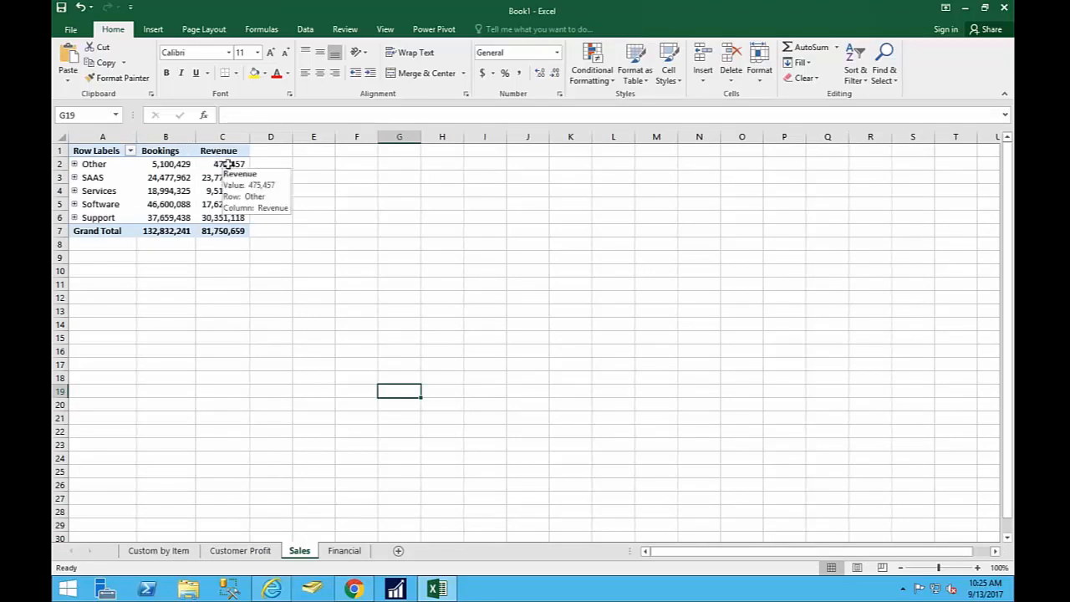
{"action": "left_click", "coordinate": [77, 204]}
{"action": "left_click", "coordinate": [74, 204]}
{"action": "left_click", "coordinate": [74, 204]}
{"action": "mouse_move", "coordinate": [233, 198]}
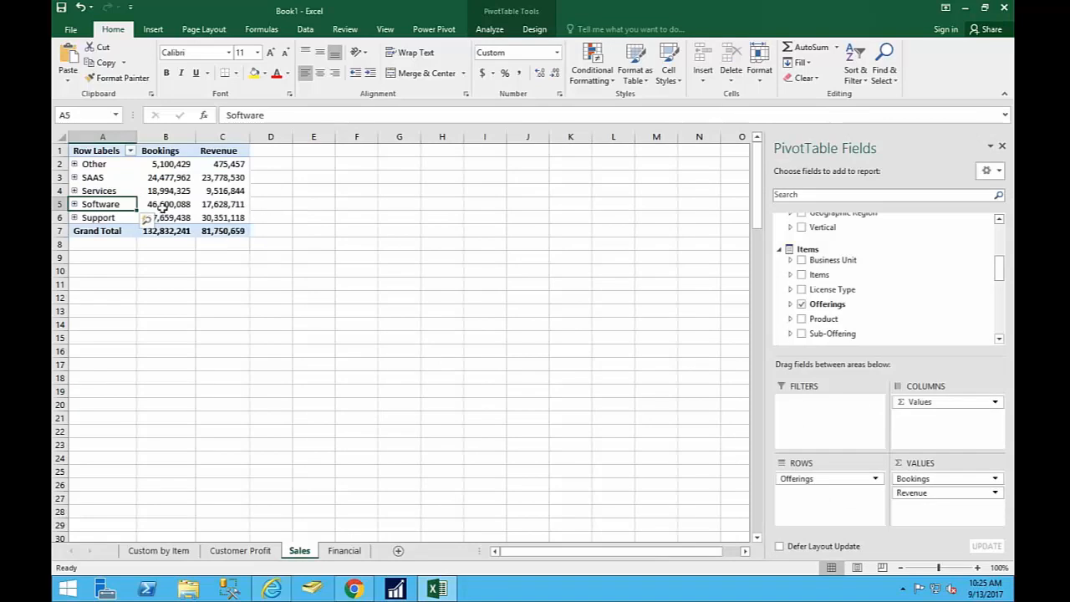
{"action": "mouse_move", "coordinate": [196, 231]}
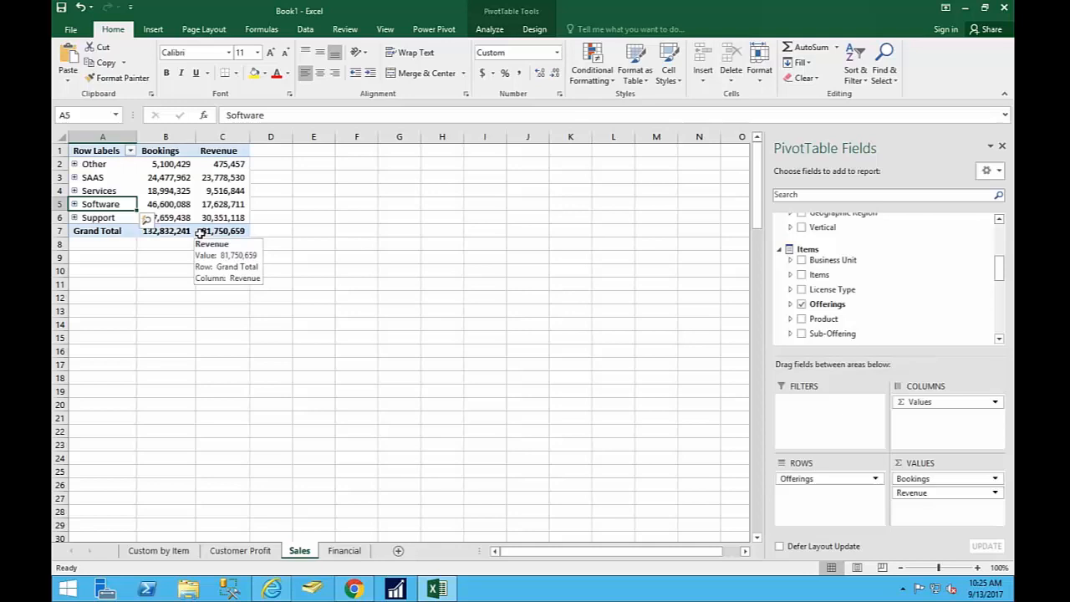
Add Time Hierarchy - Fiscal as a report filter to the PivotTable on the Financial worksheet.
{"action": "left_click", "coordinate": [353, 556]}
{"action": "left_click_drag", "start_coordinate": [105, 178], "coordinate": [111, 169]}
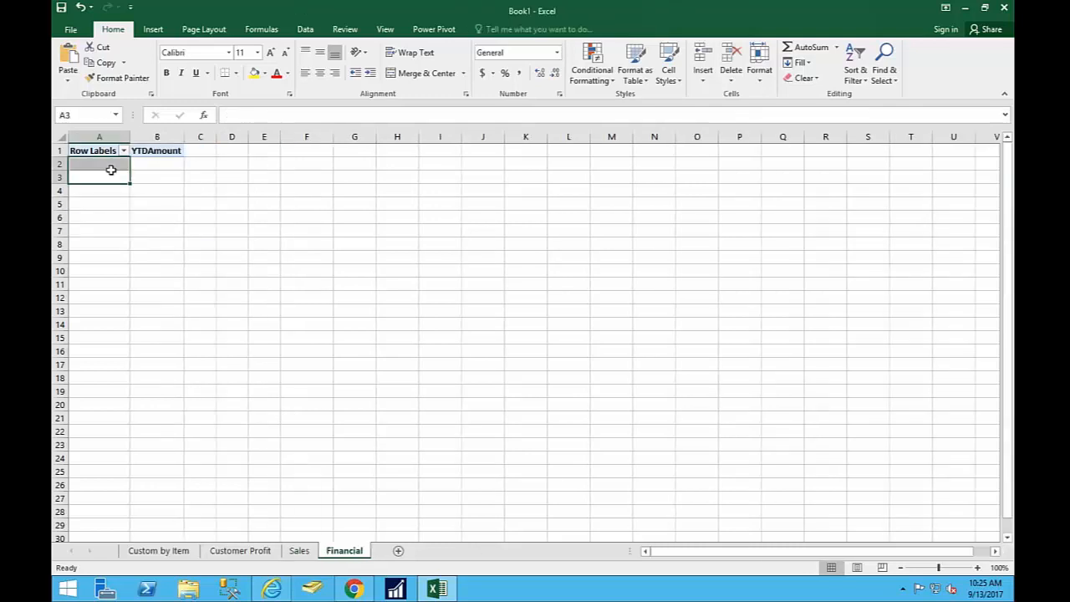
{"action": "right_click", "coordinate": [98, 151]}
{"action": "key", "text": "Escape"}
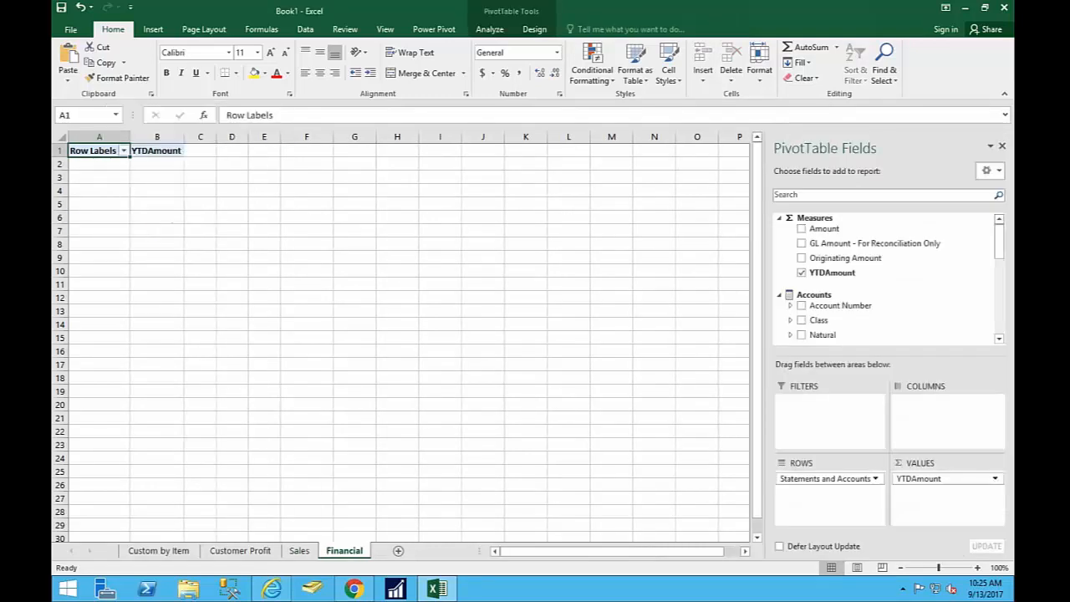
{"action": "scroll", "coordinate": [883, 272], "scroll_direction": "down", "scroll_amount": 5}
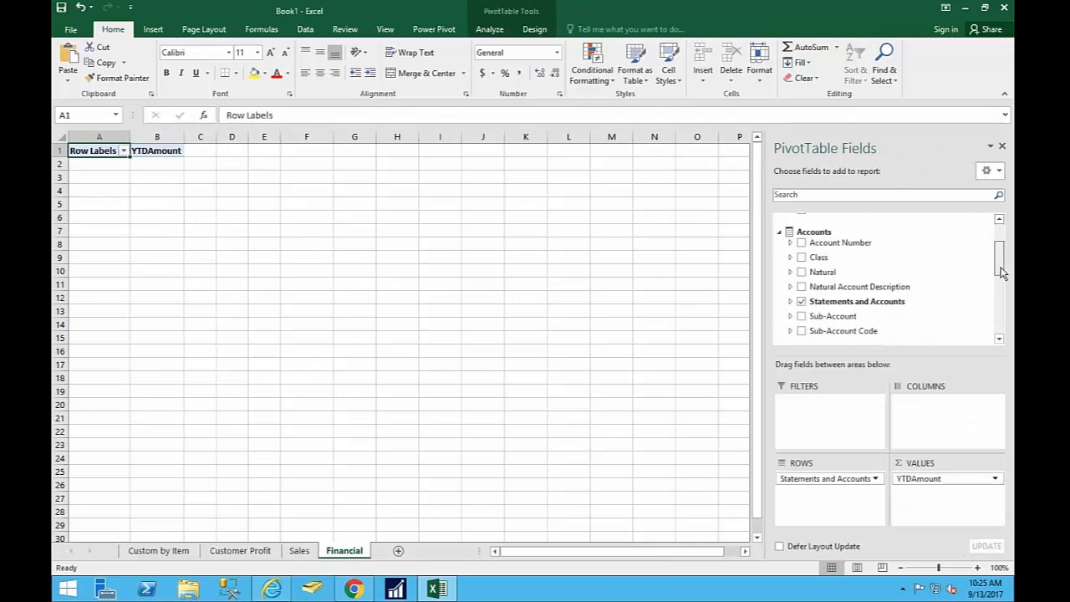
{"action": "left_click_drag", "start_coordinate": [848, 254], "coordinate": [870, 268]}
{"action": "left_click_drag", "start_coordinate": [999, 266], "coordinate": [1004, 227]}
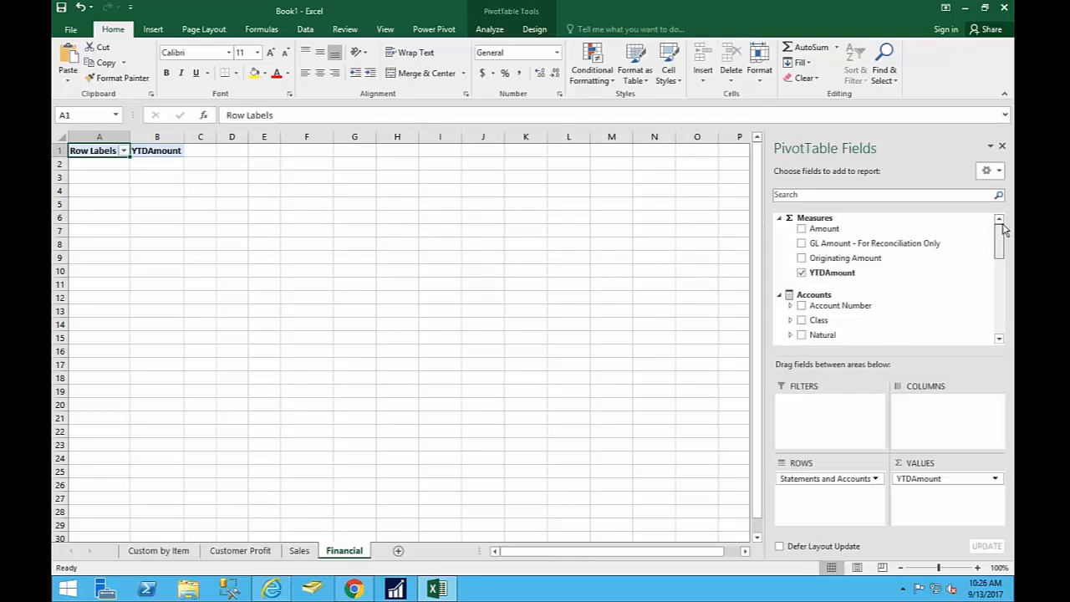
{"action": "left_click_drag", "start_coordinate": [1005, 229], "coordinate": [1010, 314]}
{"action": "left_click_drag", "start_coordinate": [853, 327], "coordinate": [832, 405]}
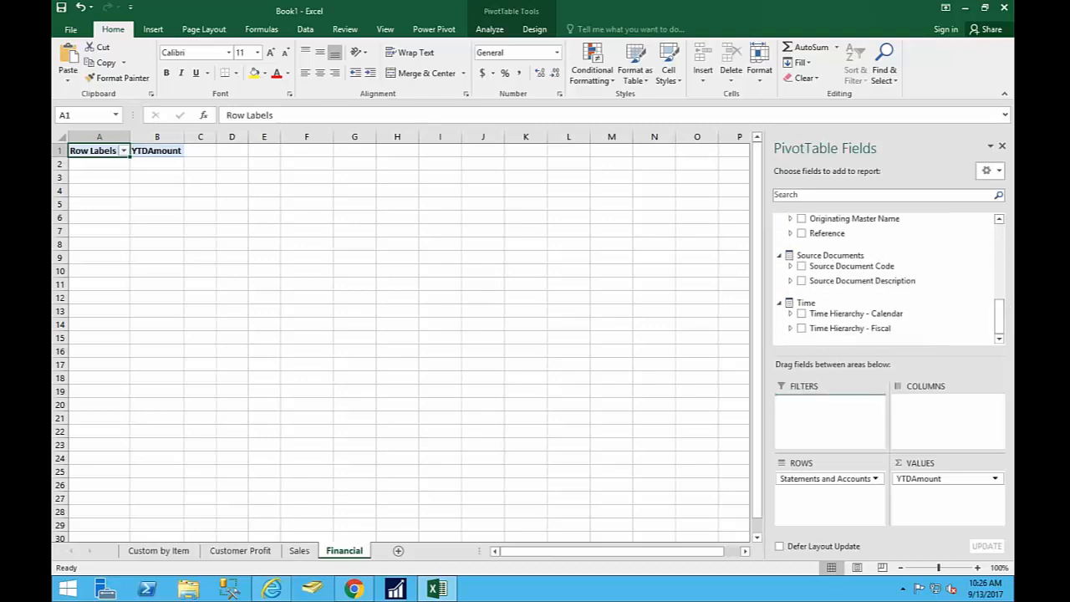
Replace the YTDAmount measure with Originating Amount in the values of the Financial PivotTable.
{"action": "left_click_drag", "start_coordinate": [1001, 310], "coordinate": [1001, 236]}
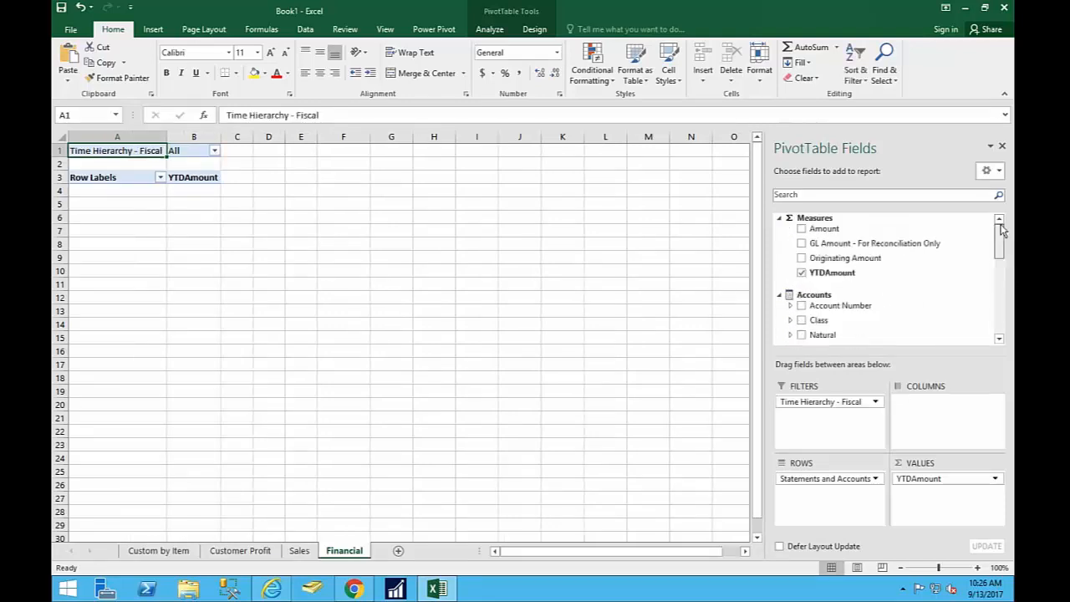
{"action": "left_click", "coordinate": [802, 258]}
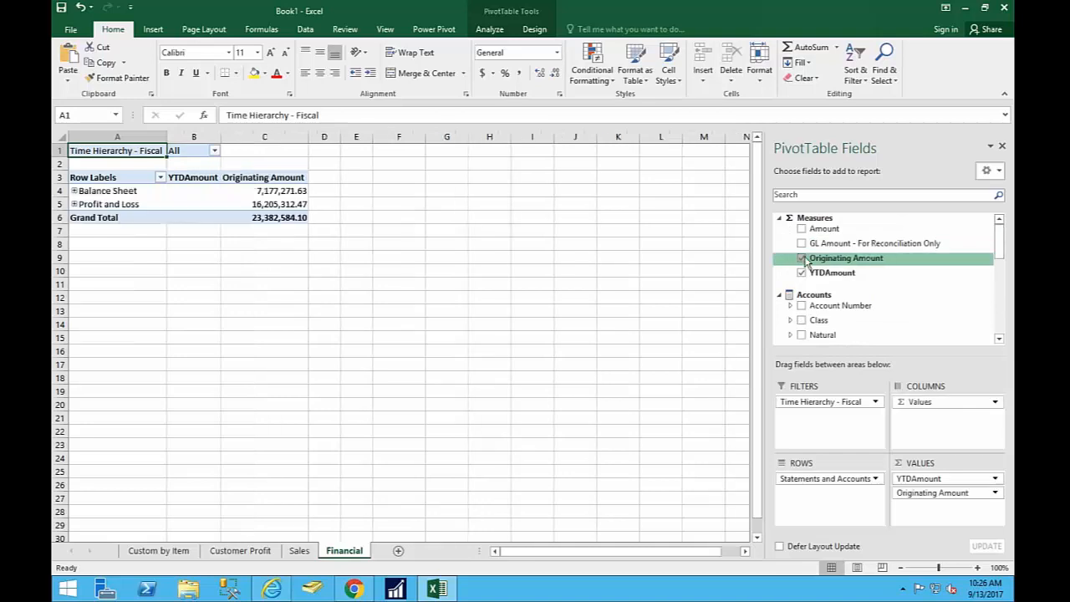
{"action": "left_click", "coordinate": [802, 273]}
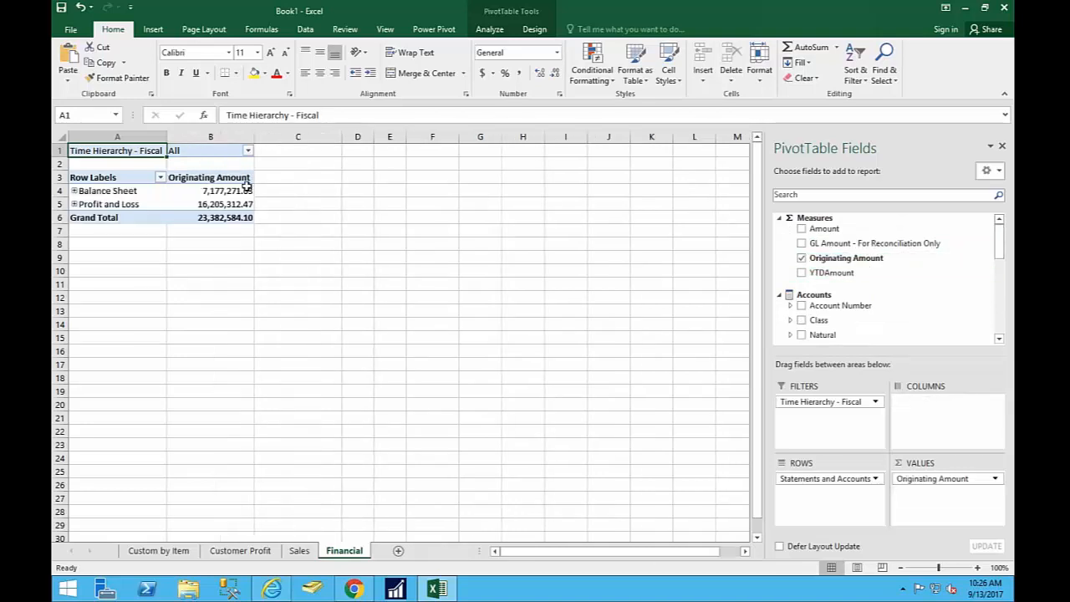
Expand Profit and Loss, its Expense group and the Marketing Expense category down to the individual accounts.
{"action": "left_click", "coordinate": [74, 204]}
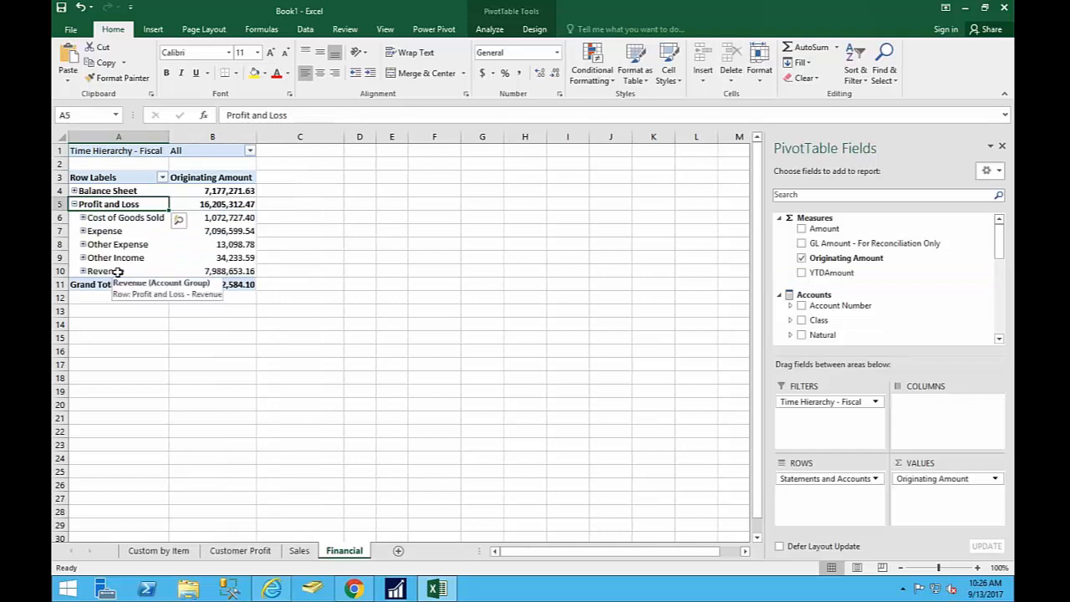
{"action": "left_click", "coordinate": [83, 231]}
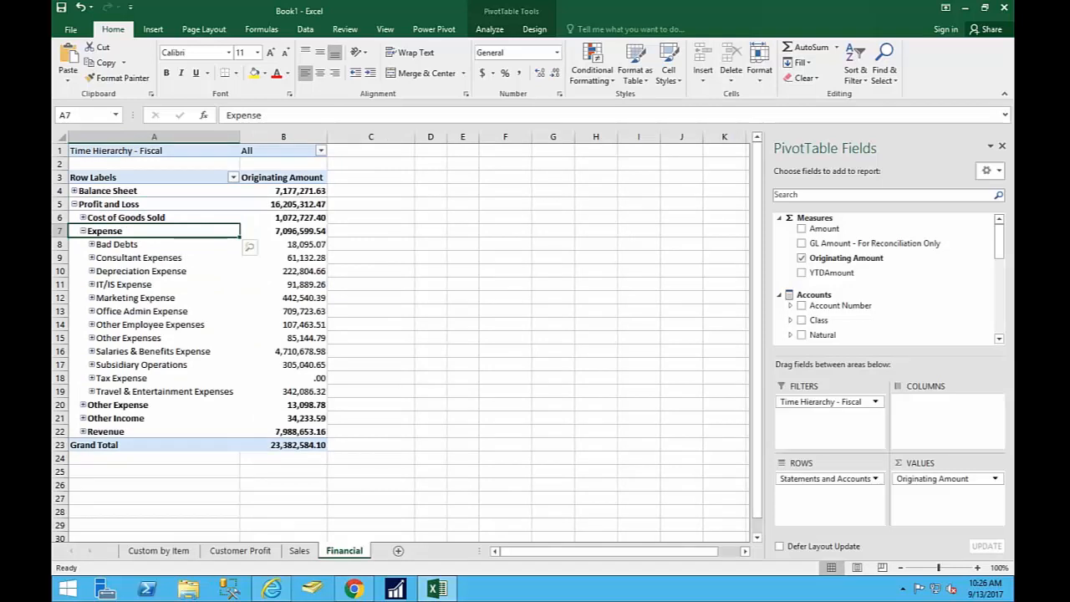
{"action": "left_click", "coordinate": [92, 298]}
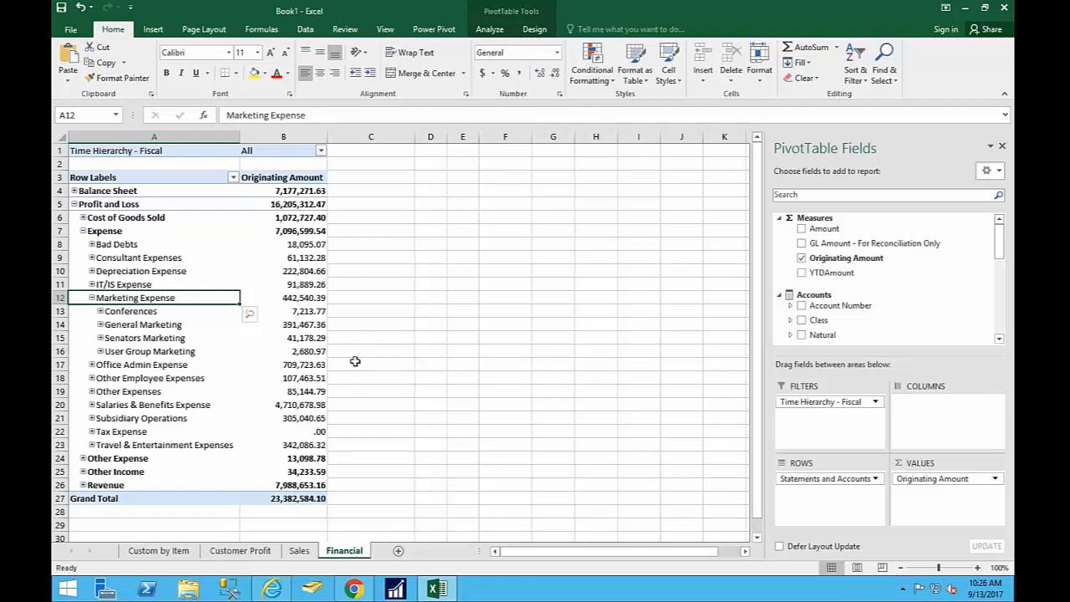
Filter the row labels to show only Profit and Loss, excluding Balance Sheet and Unknown.
{"action": "left_click", "coordinate": [234, 177]}
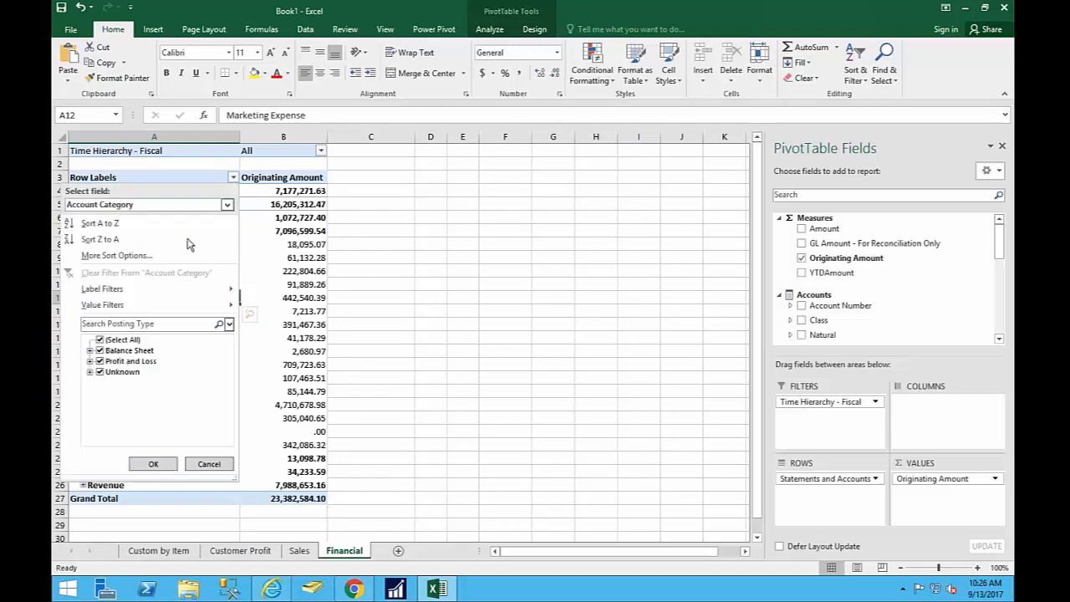
{"action": "left_click", "coordinate": [101, 350]}
{"action": "left_click", "coordinate": [100, 373]}
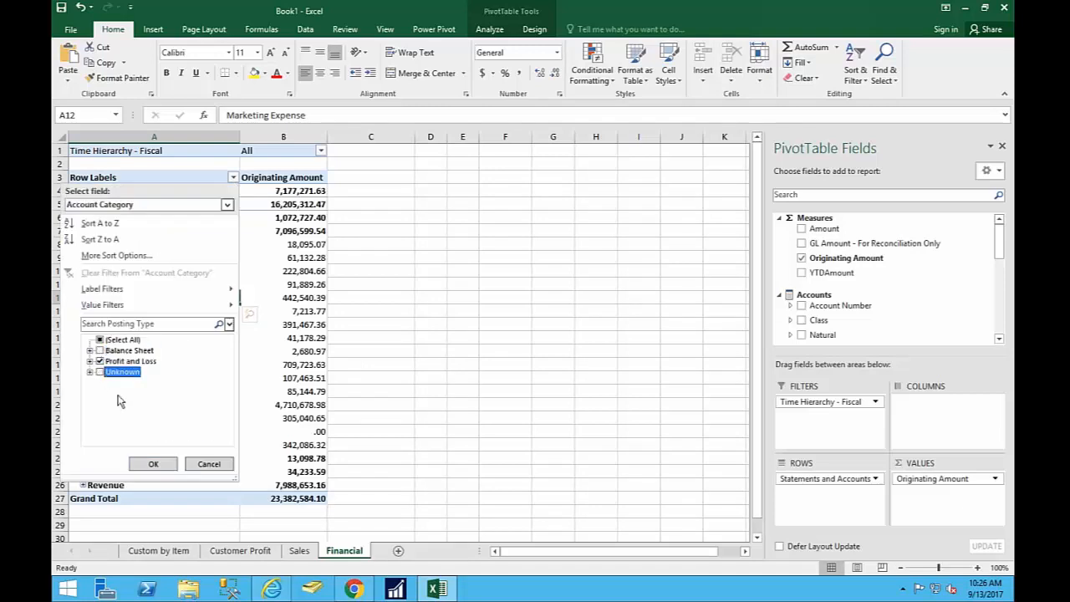
{"action": "left_click", "coordinate": [153, 463]}
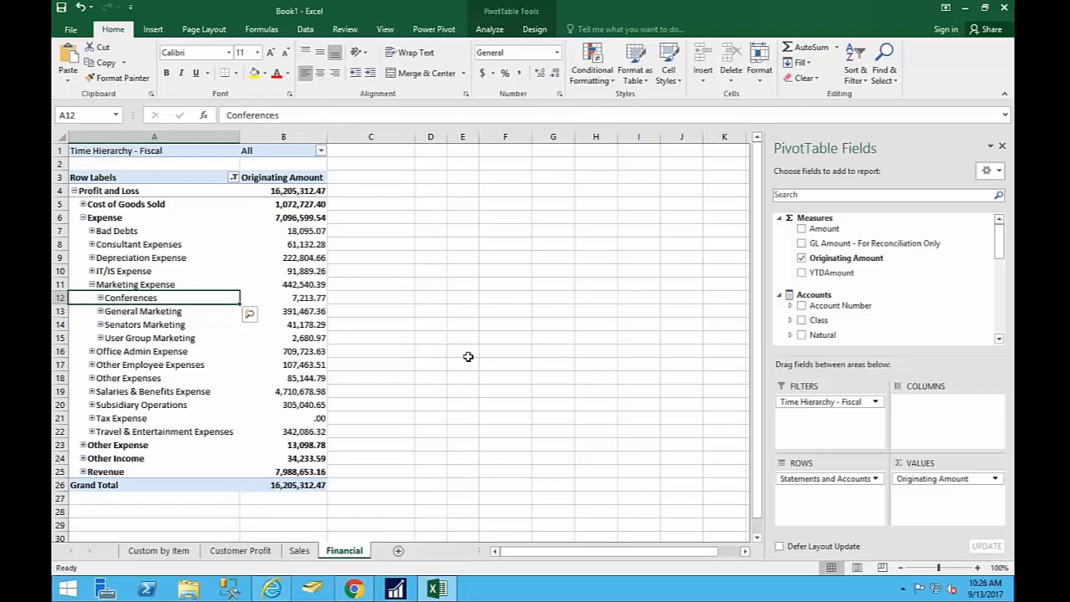
Move Revenue to the beginning of the Profit and Loss groups in the Financial PivotTable.
{"action": "left_click", "coordinate": [115, 472]}
{"action": "right_click", "coordinate": [117, 473]}
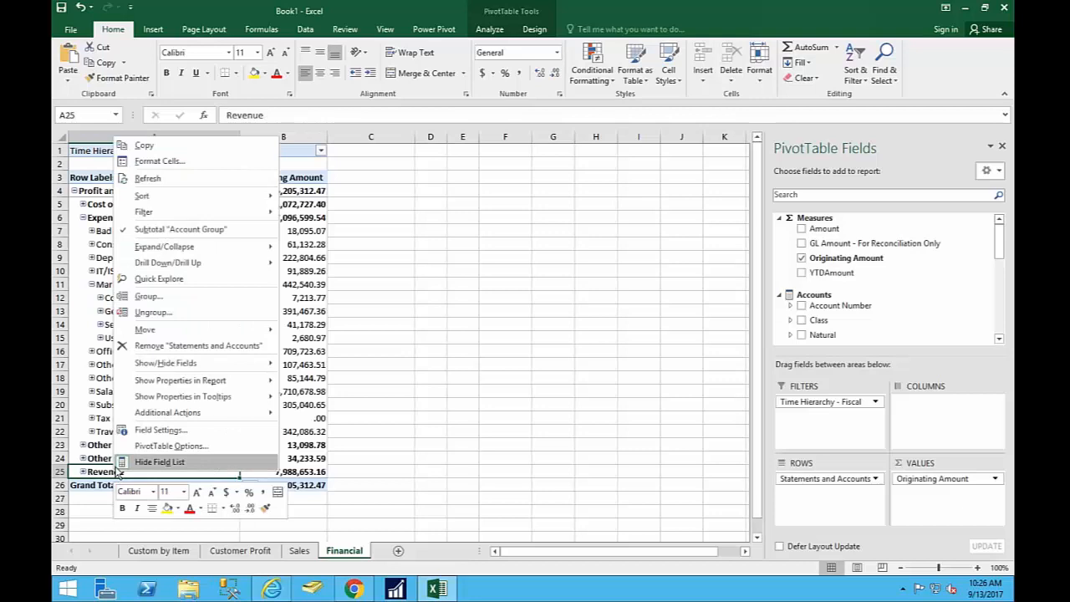
{"action": "mouse_move", "coordinate": [183, 329]}
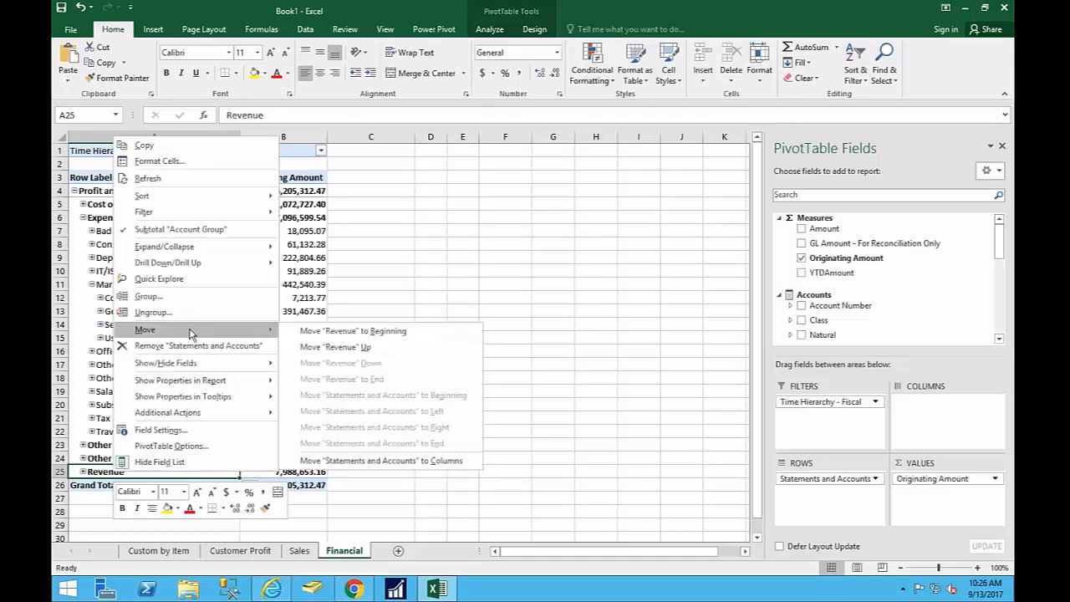
{"action": "left_click", "coordinate": [305, 335]}
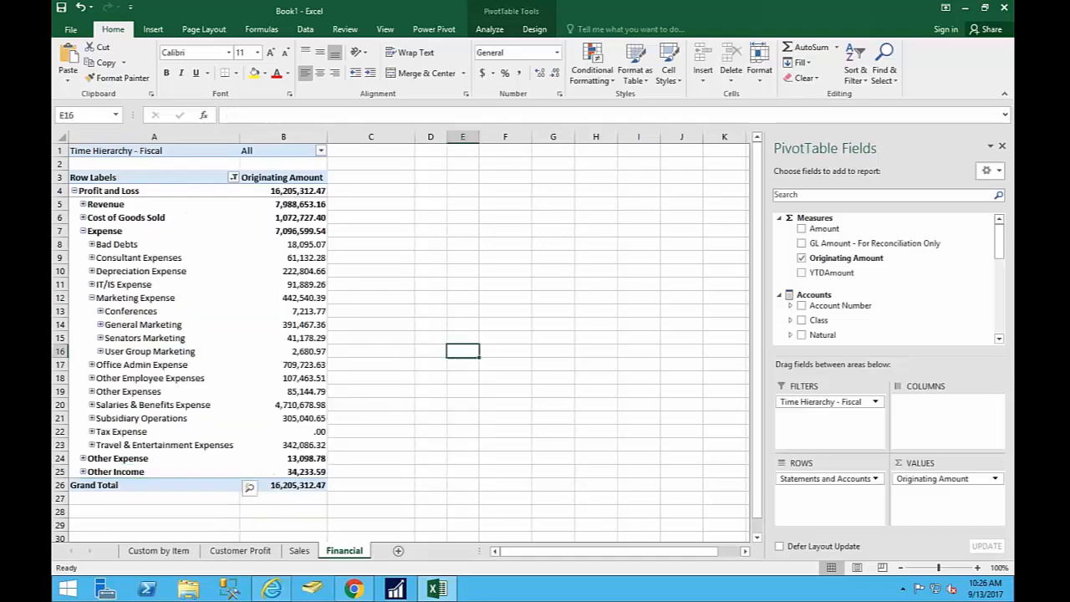
{"action": "left_click", "coordinate": [456, 349]}
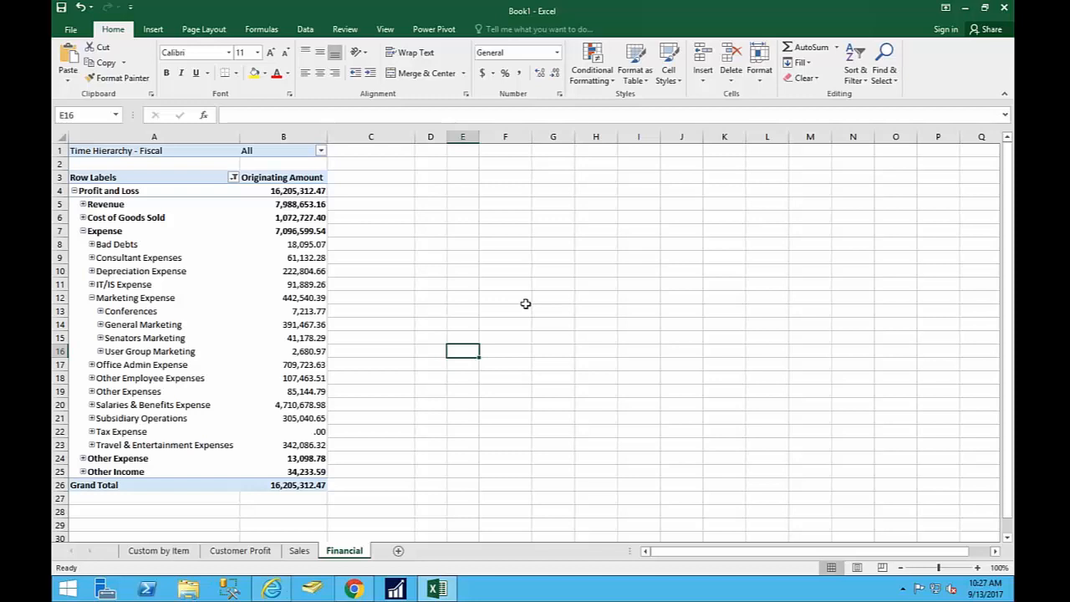
Leave the full-screen Excel session and switch to Power BI in Safari, showing the browser in full screen.
{"action": "key", "text": "ctrl+super+f"}
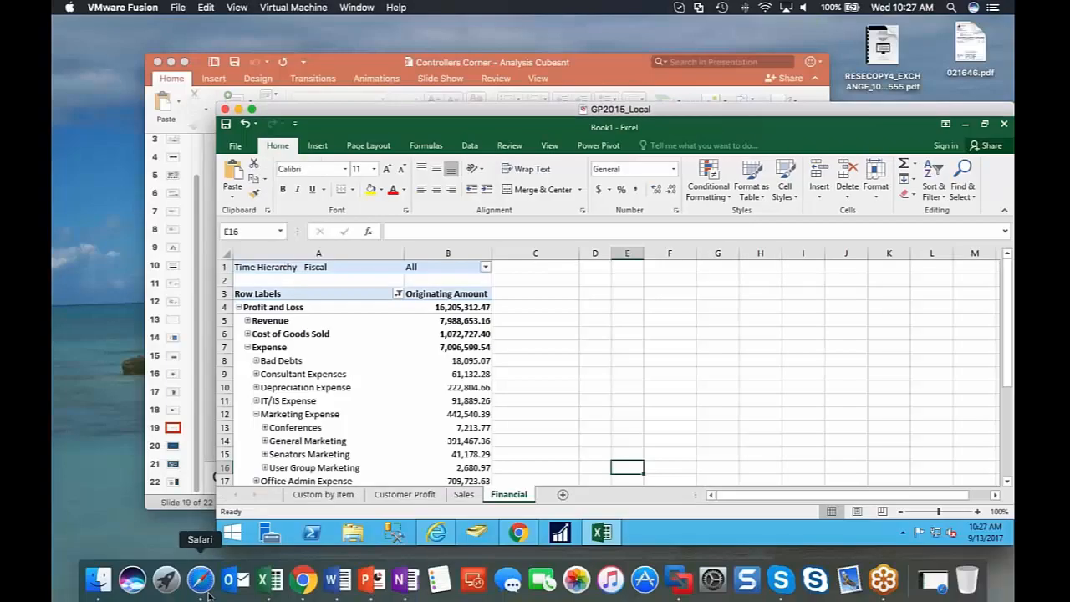
{"action": "left_click", "coordinate": [206, 585]}
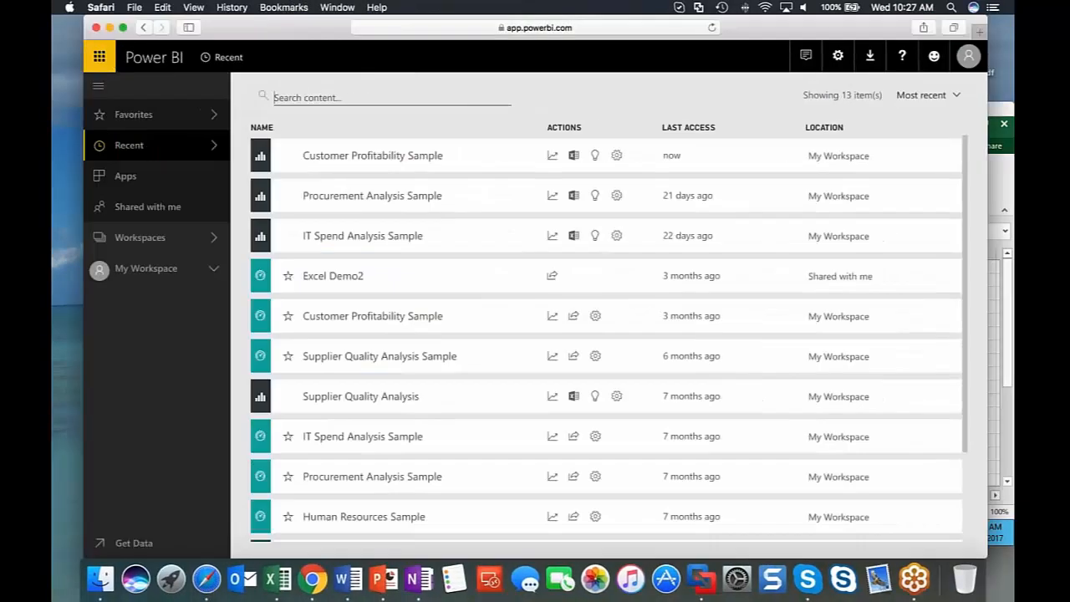
{"action": "left_click", "coordinate": [123, 28]}
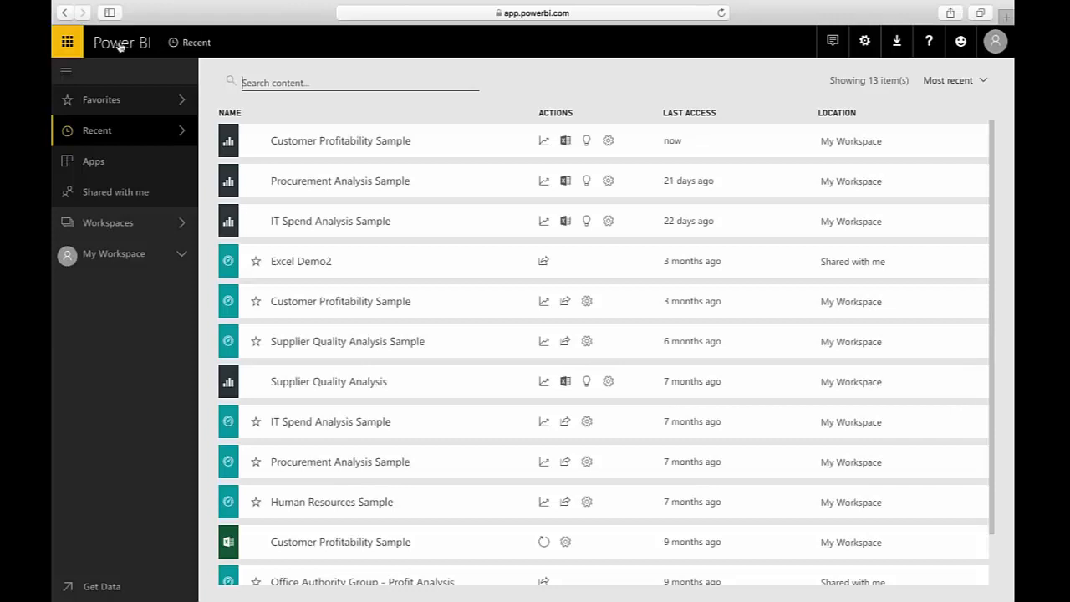
Open the Customer Profitability Sample report and view its Industry Margin Analysis and Executive Scorecard pages.
{"action": "left_click", "coordinate": [316, 143]}
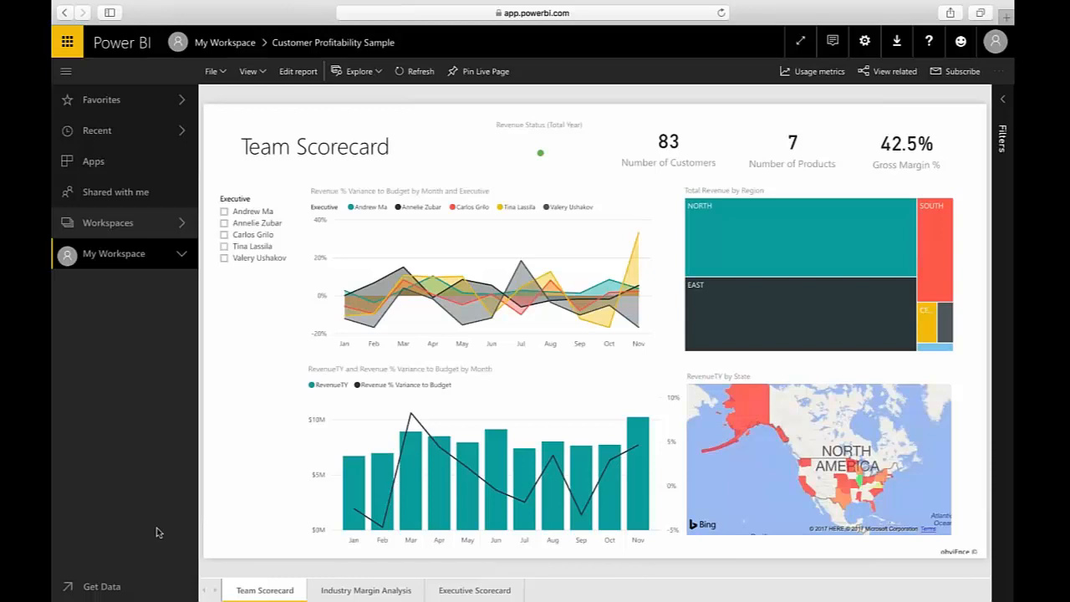
{"action": "left_click", "coordinate": [399, 595]}
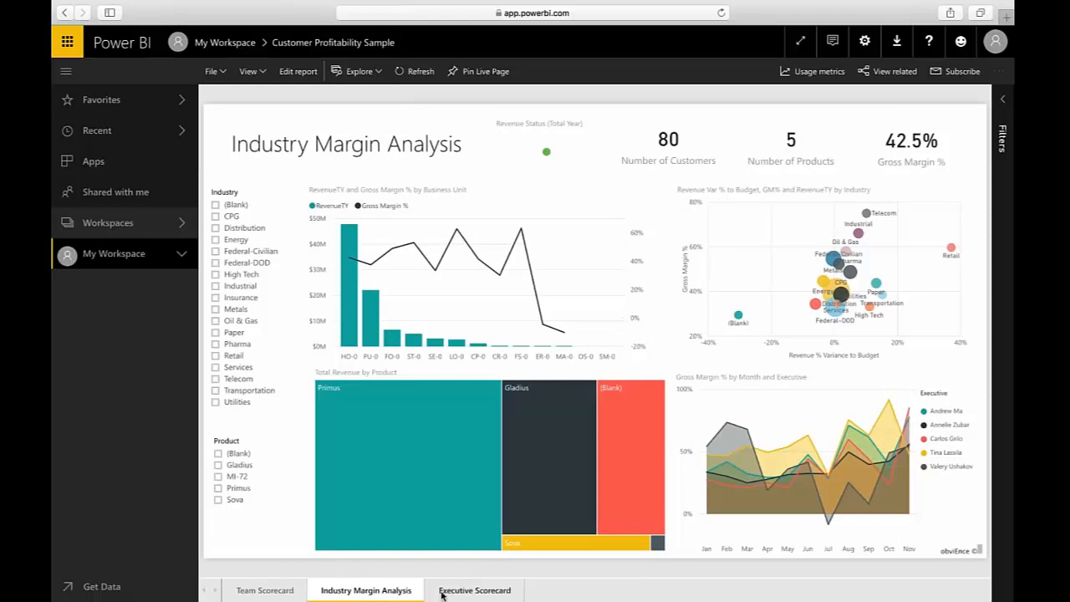
{"action": "left_click", "coordinate": [469, 593]}
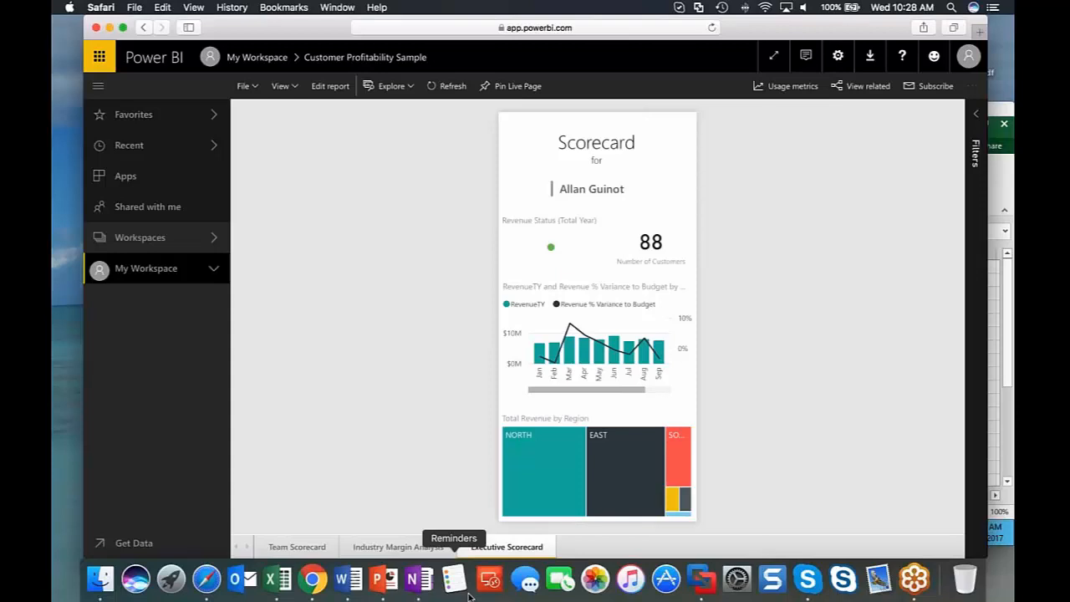
Switch to the PowerPoint presentation, start the slide show from the current slide and advance to the "Questions?" slide.
{"action": "left_click", "coordinate": [383, 581]}
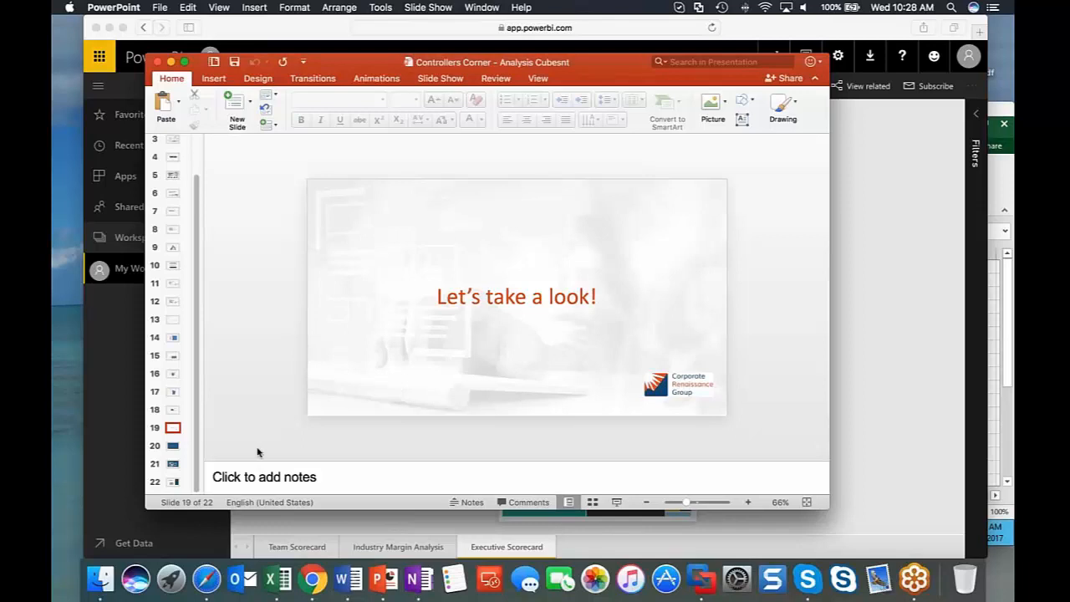
{"action": "left_click", "coordinate": [616, 502]}
{"action": "key", "text": "Right"}
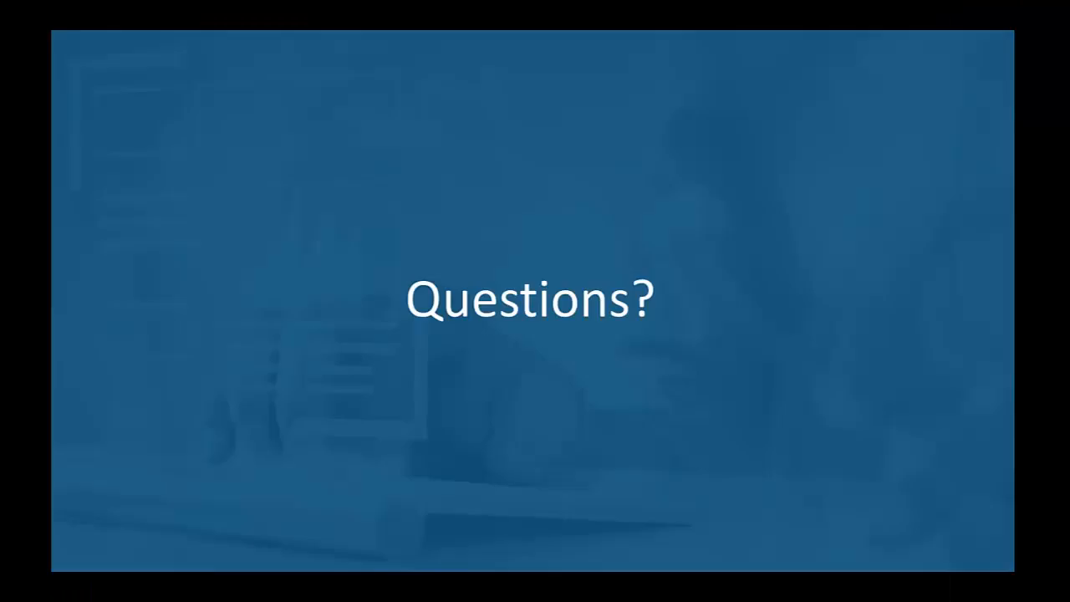